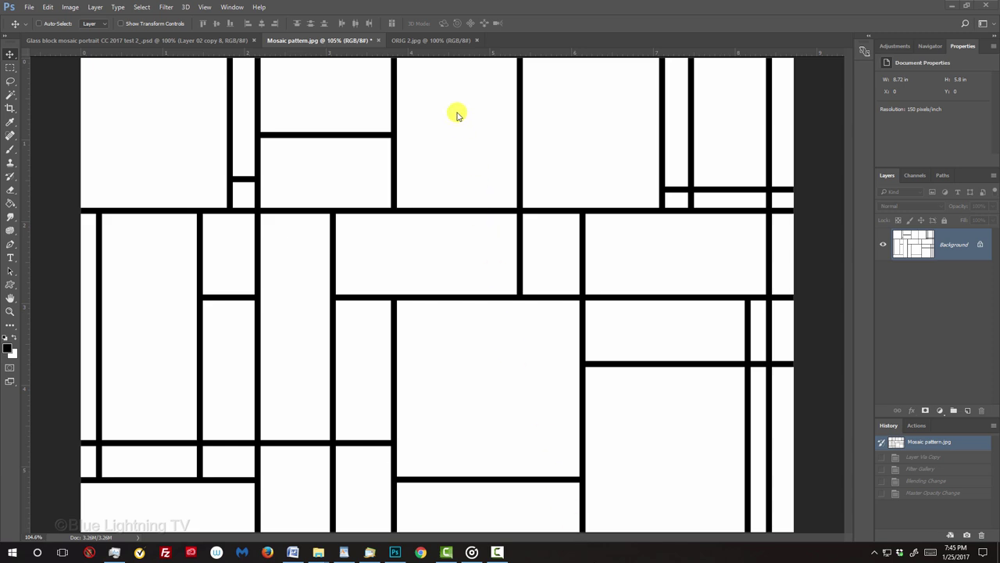
# Step: Drag the ORIG 2.jpg portrait into Mosaic pattern.jpg as Layer 1 above the mosaic
pyautogui.click(443, 40)
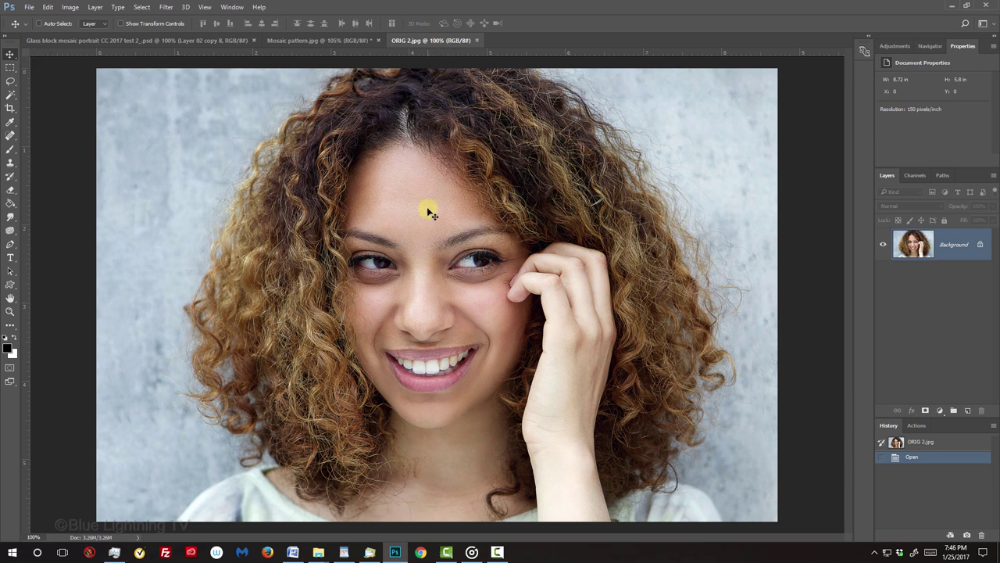
pyautogui.moveTo(422, 227)
pyautogui.mouseDown()
pyautogui.moveTo(372, 114)
pyautogui.moveTo(362, 40)
pyautogui.mouseUp()
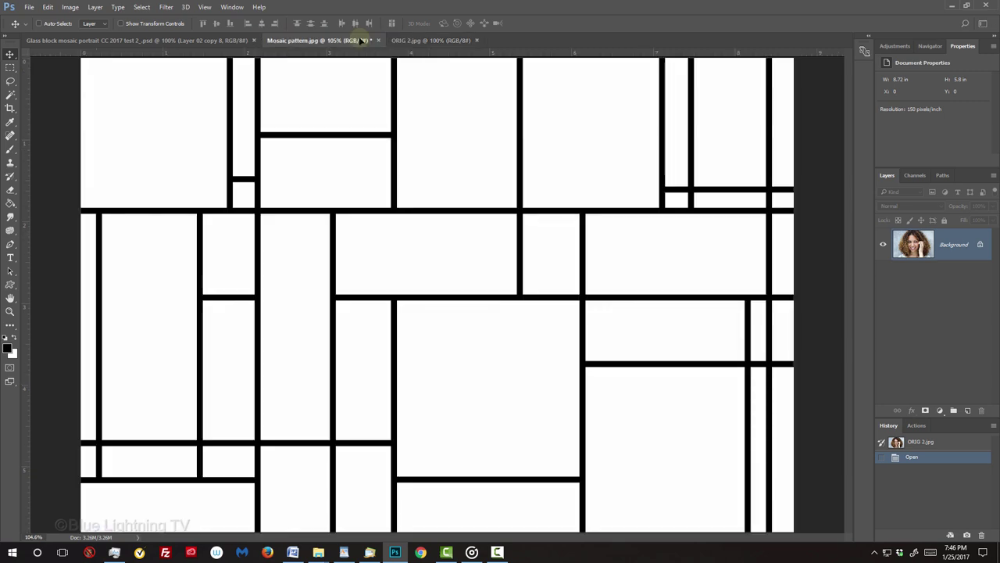
pyautogui.moveTo(361, 40); pyautogui.dragTo(458, 335)
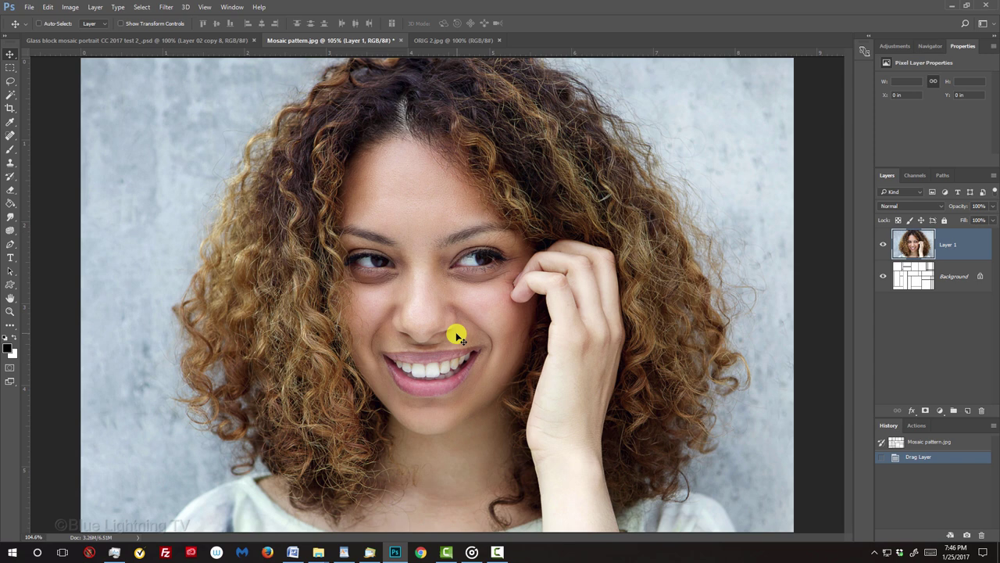
pyautogui.hotkey('ctrl', 't')
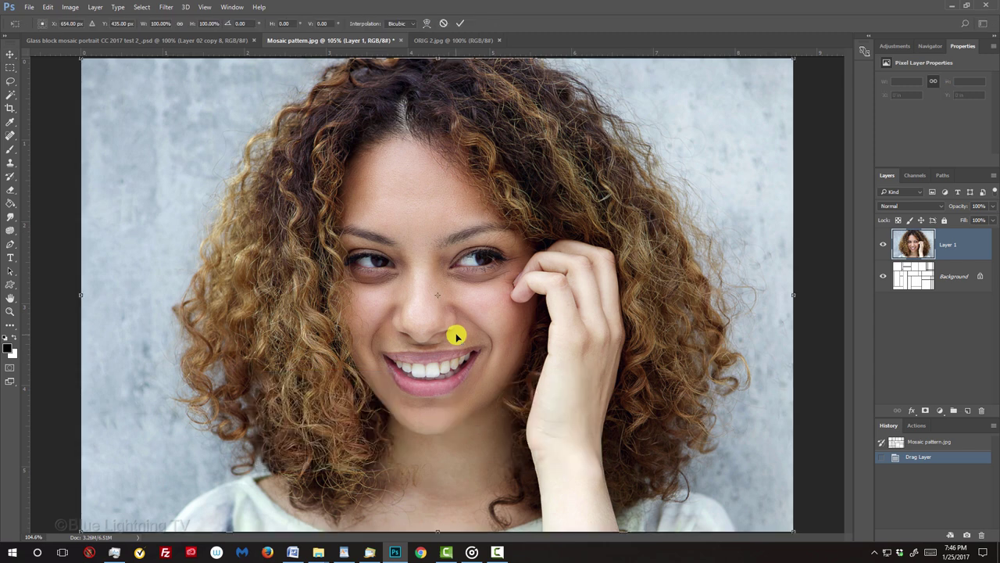
pyautogui.hotkey('ctrl', '0')
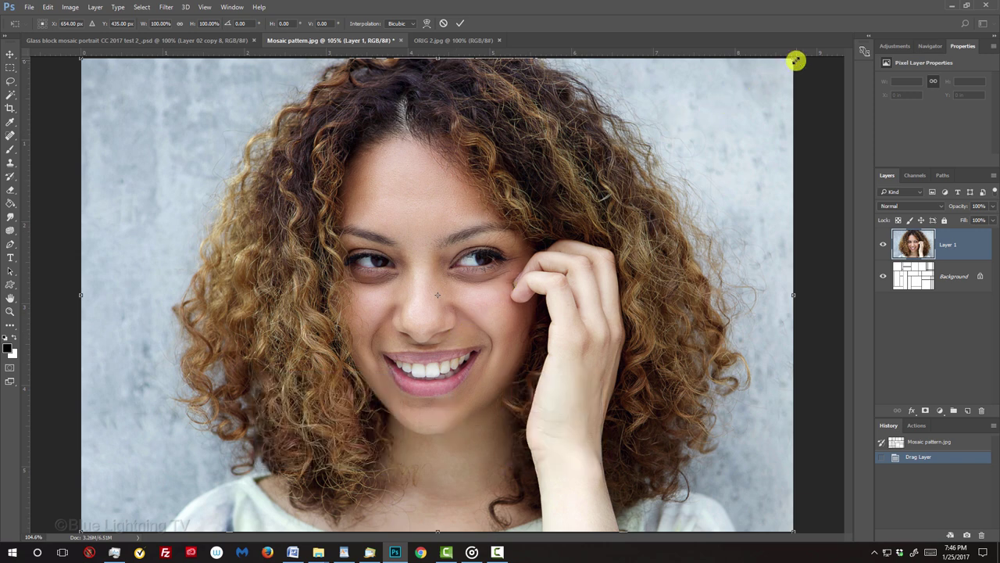
pyautogui.moveTo(796, 60); pyautogui.dragTo(795, 60)
pyautogui.moveTo(794, 60); pyautogui.dragTo(629, 186)
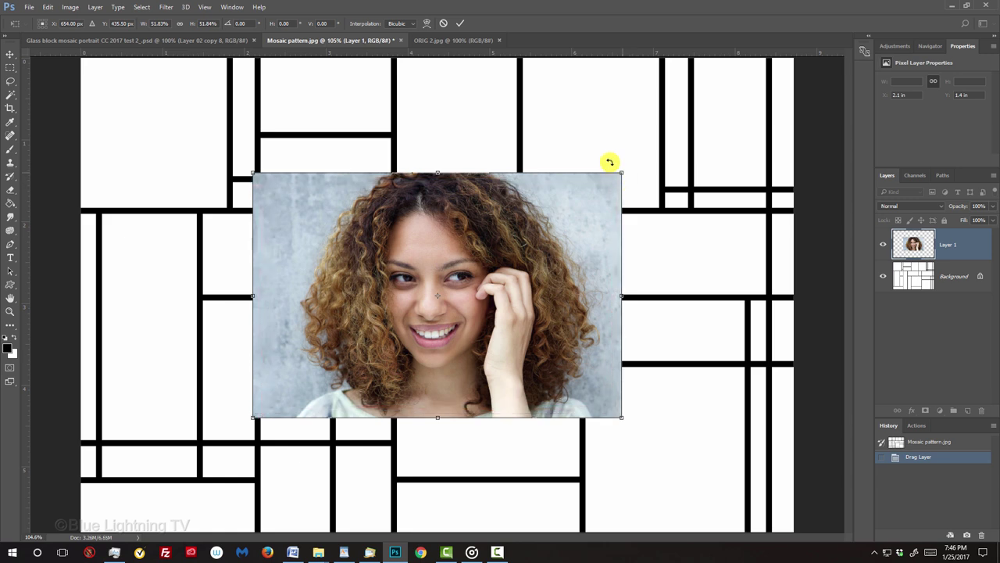
pyautogui.click(443, 25)
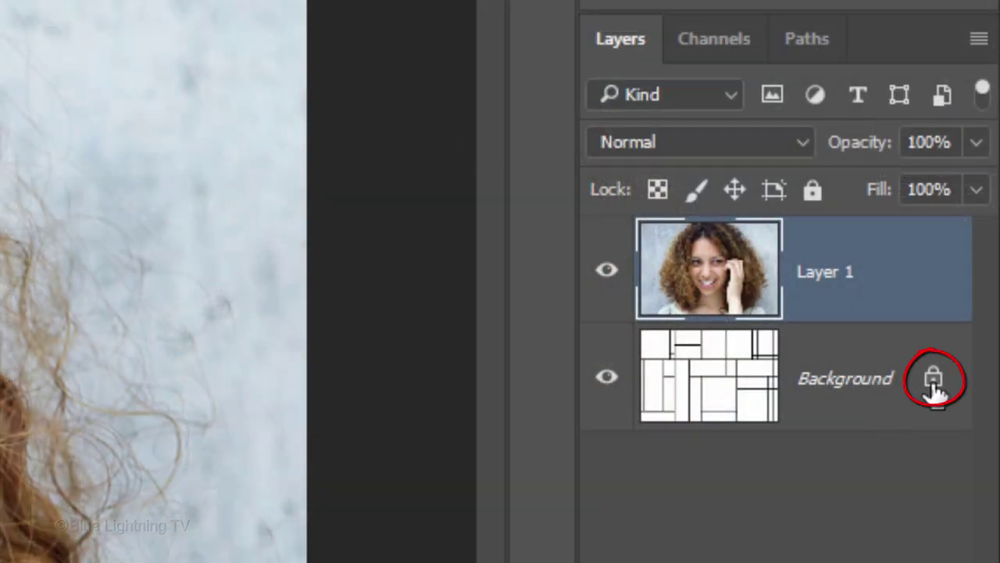
# Step: Unlock the mosaic as Layer 0, move it above the portrait, and duplicate it
pyautogui.click(934, 383)
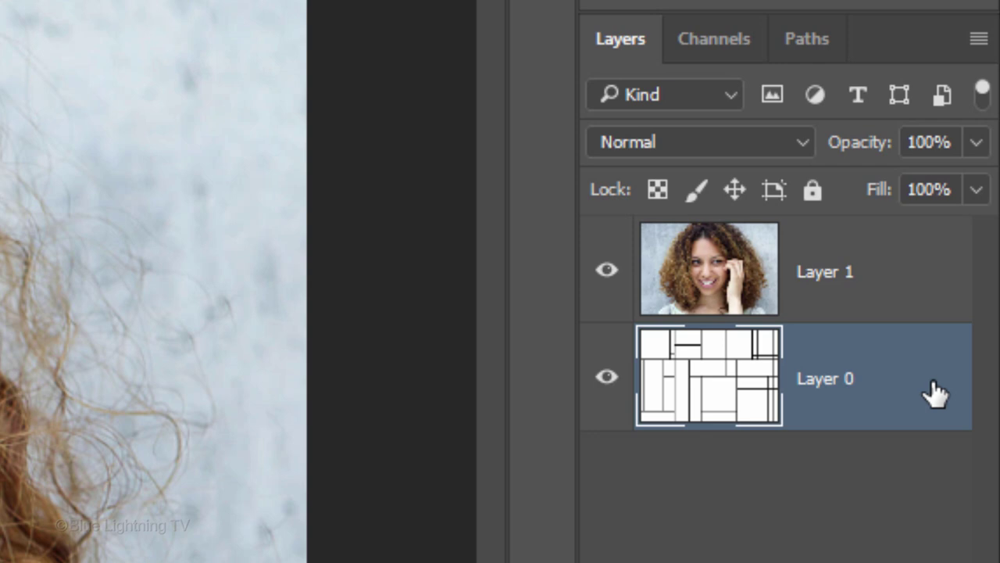
pyautogui.moveTo(935, 395); pyautogui.dragTo(925, 244)
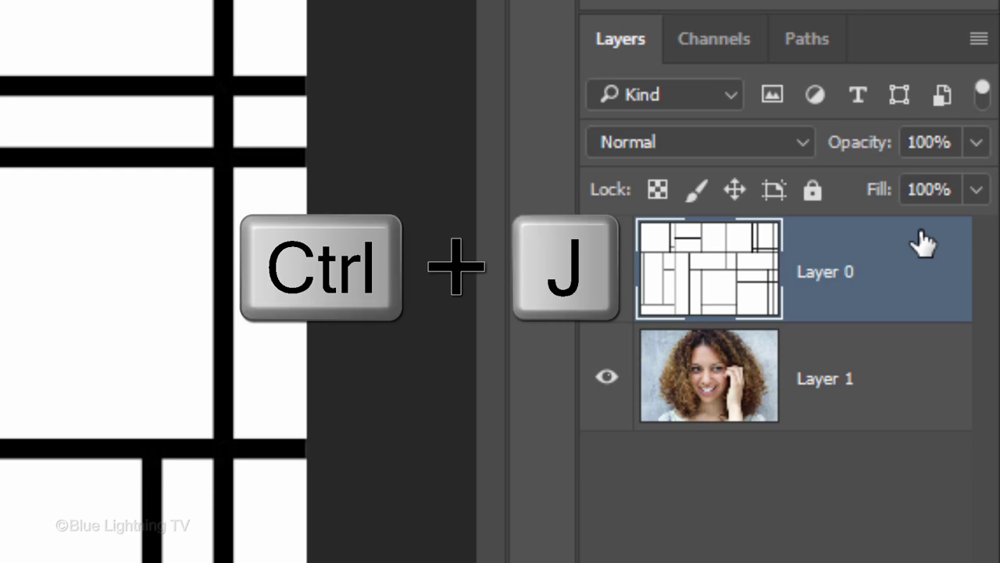
pyautogui.hotkey('ctrl', 'j')
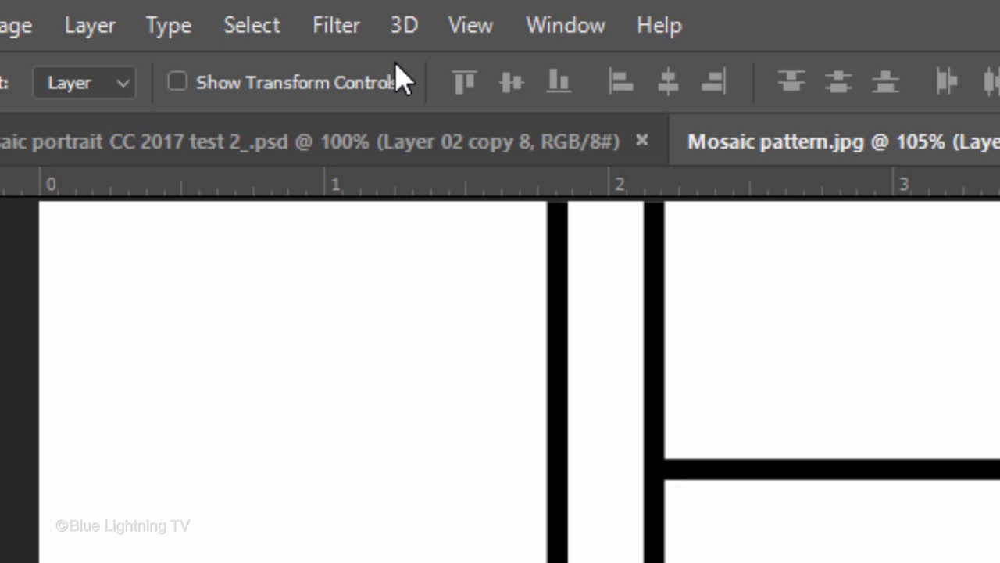
# Step: Apply Plastic Wrap (Highlight 20, Detail 1, Smoothness 15) to Layer 0 copy from the Filter Gallery
pyautogui.click(329, 30)
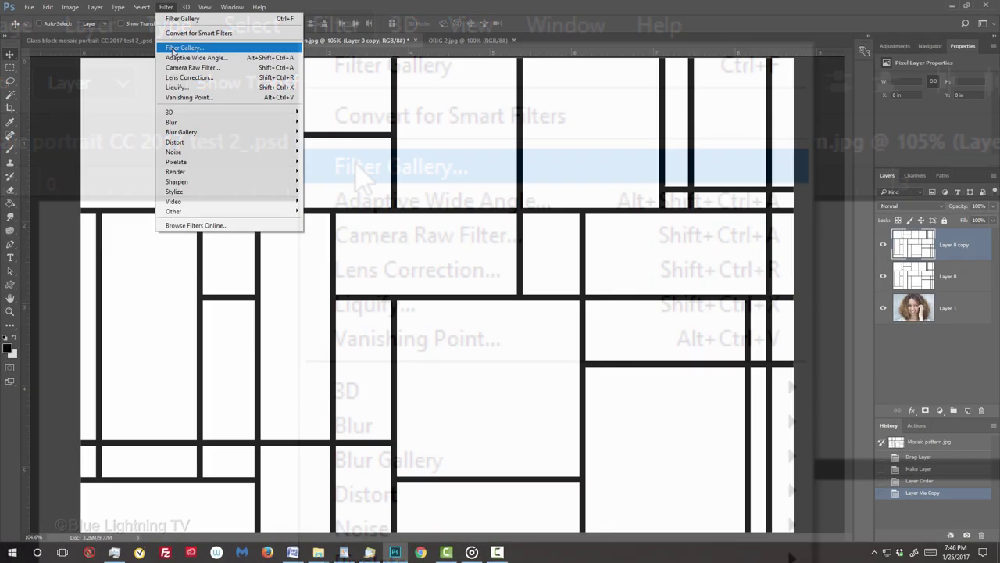
pyautogui.click(362, 172)
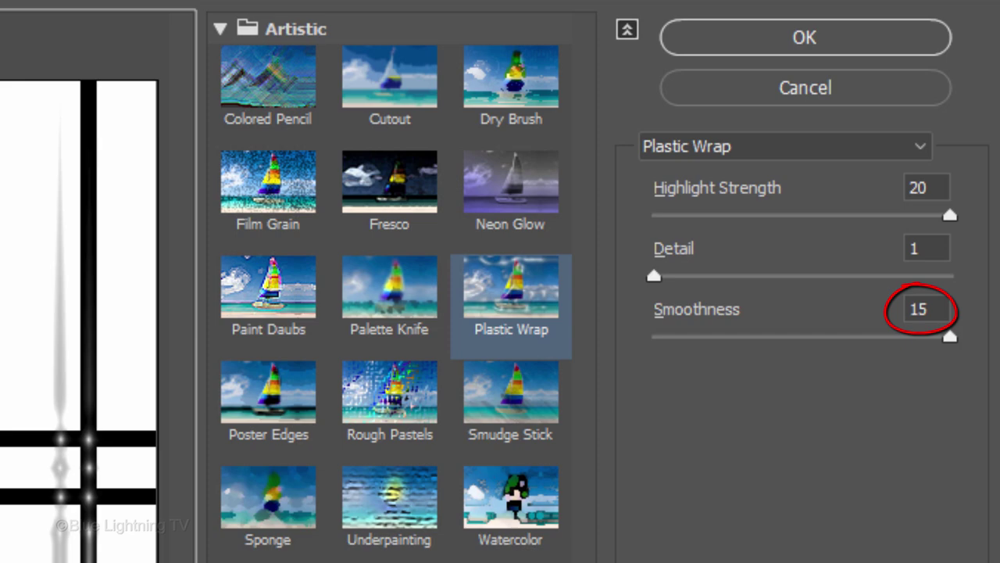
pyautogui.click(752, 48)
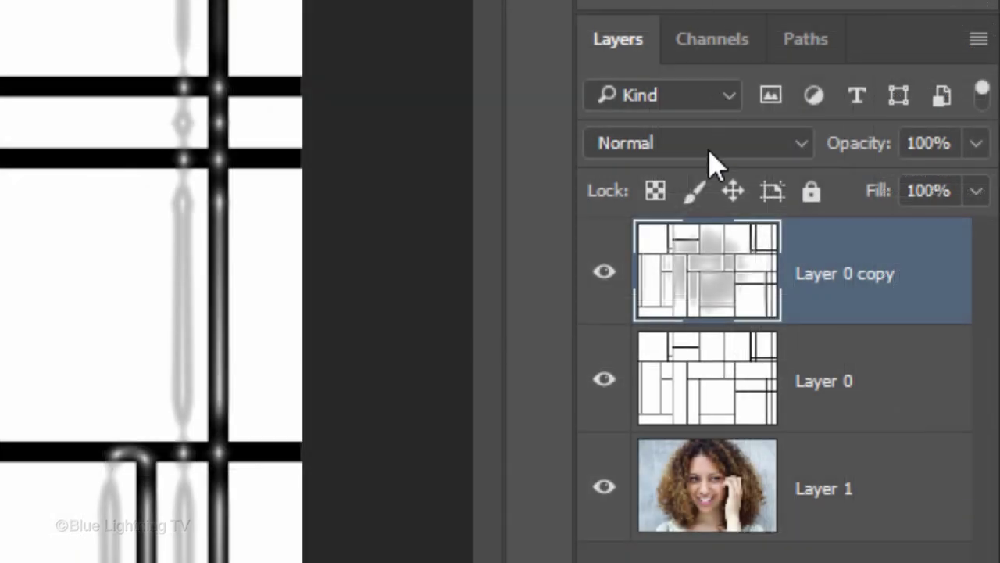
# Step: Set Layer 0 copy to Linear Burn blend mode at 80% opacity
pyautogui.click(916, 206)
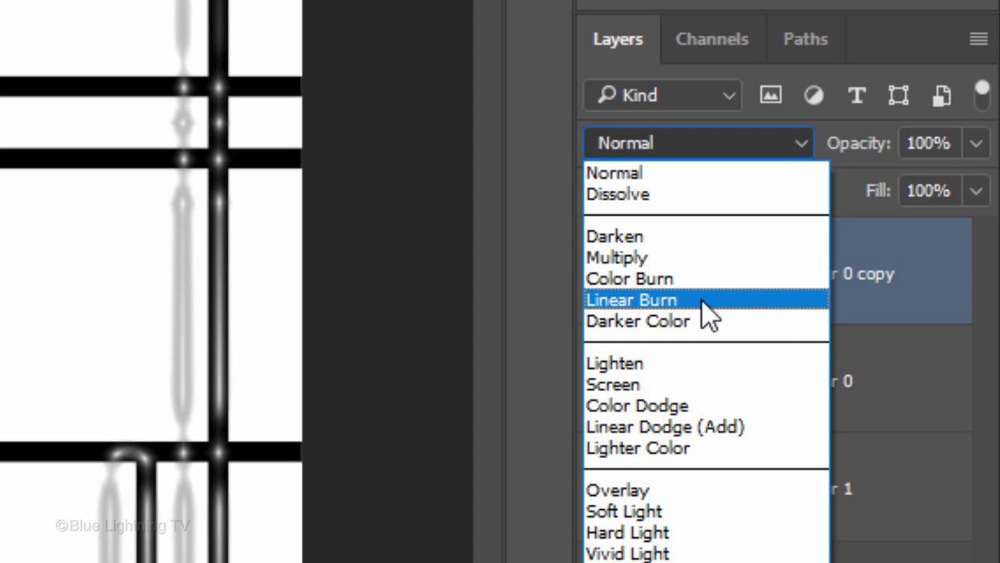
pyautogui.click(708, 301)
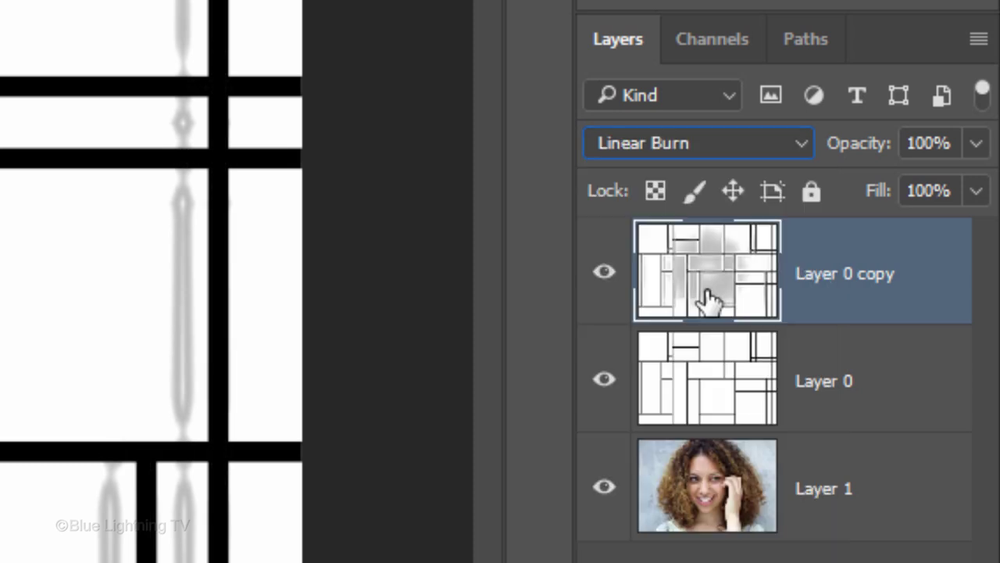
pyautogui.click(930, 142)
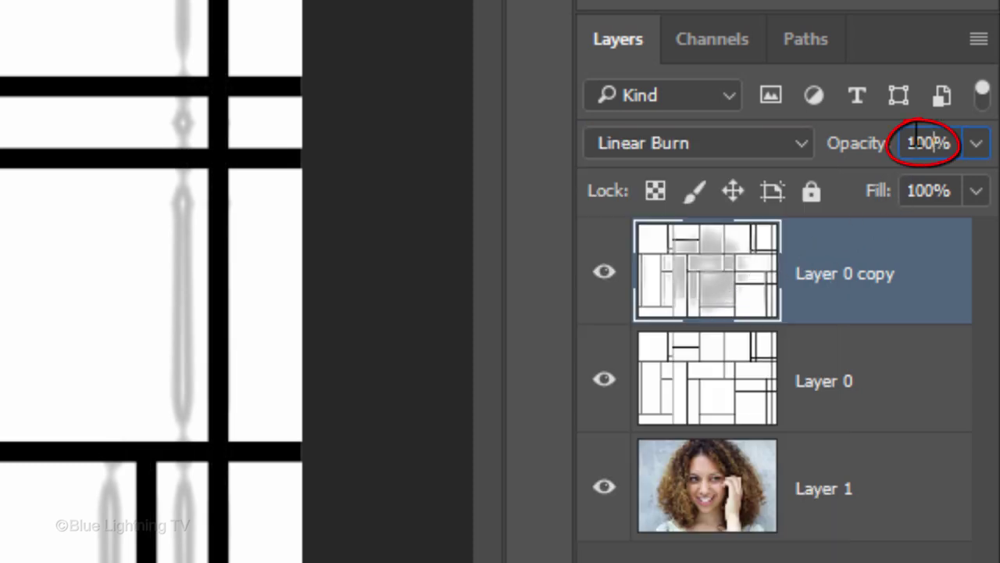
pyautogui.write('80')
pyautogui.press('Return')
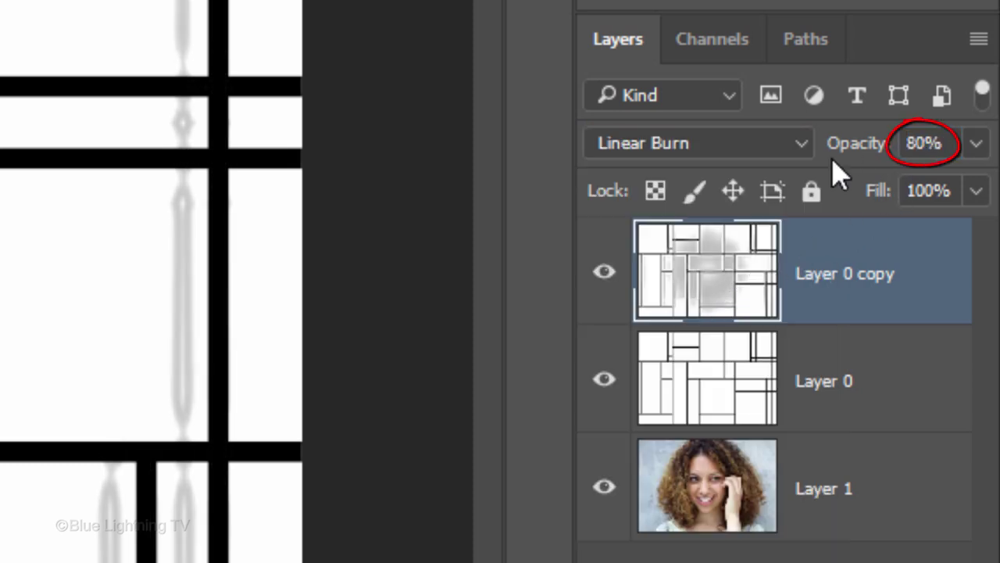
# Step: Set Layer 0's blend mode to Soft Light
pyautogui.click(704, 388)
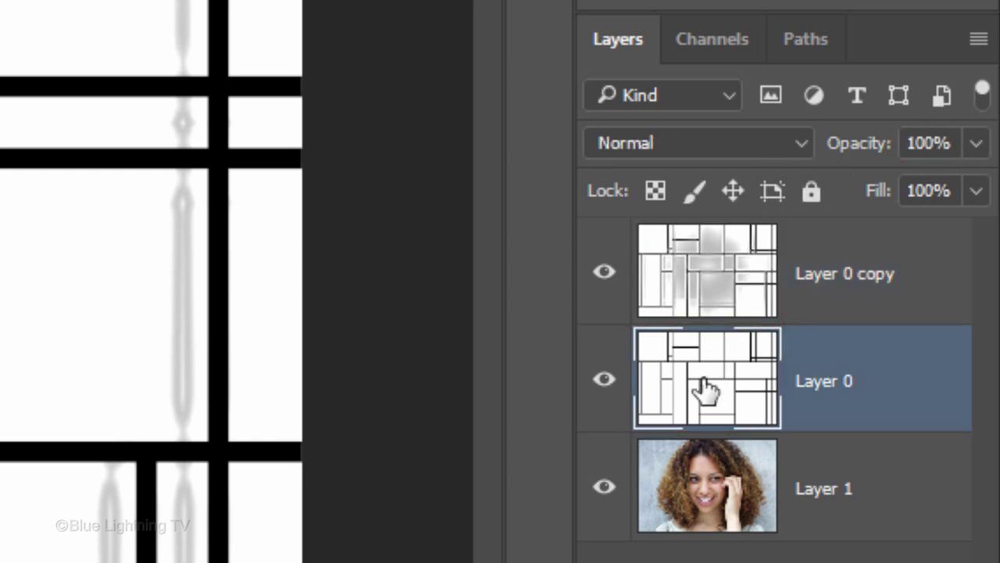
pyautogui.click(677, 146)
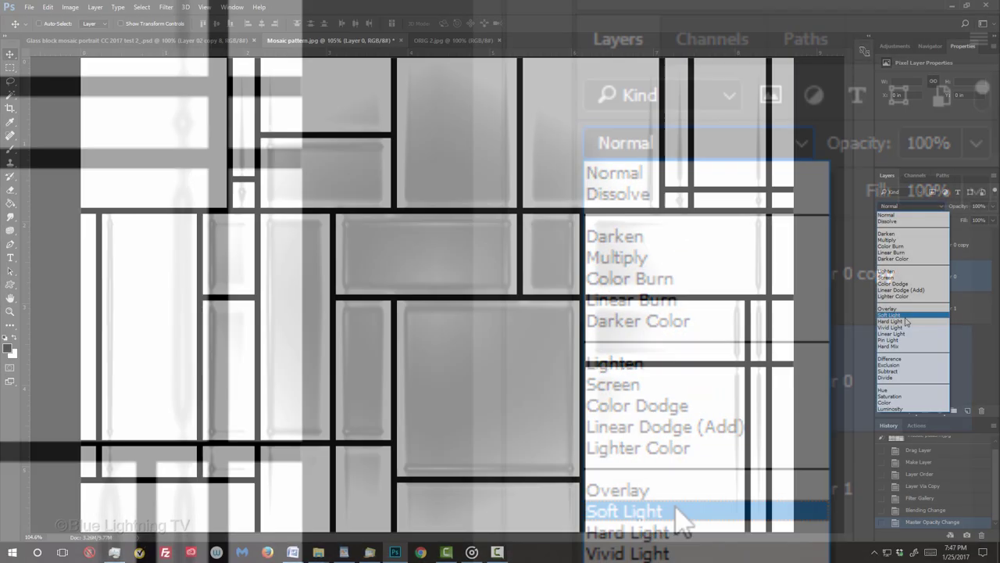
pyautogui.click(677, 513)
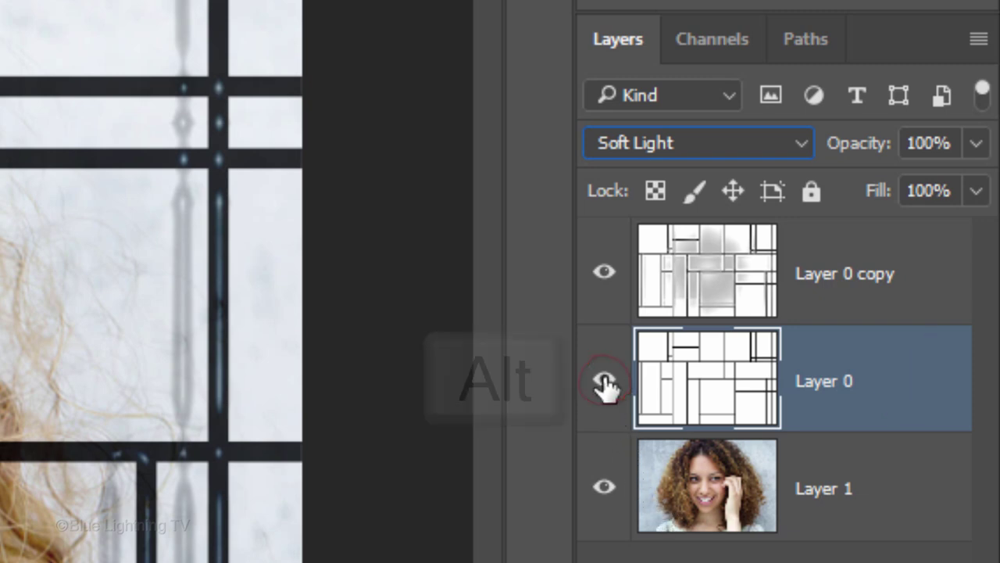
# Step: Isolate Layer 0, load its brightness as a selection, delete the white blocks, and deselect
pyautogui.keyDown('alt'); pyautogui.click(604, 383); pyautogui.keyUp('alt')
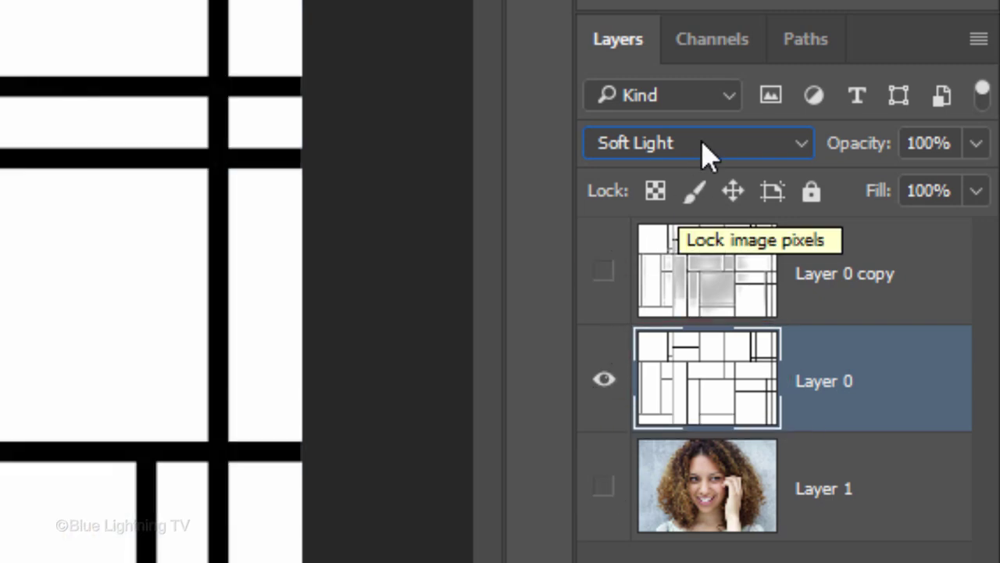
pyautogui.click(713, 45)
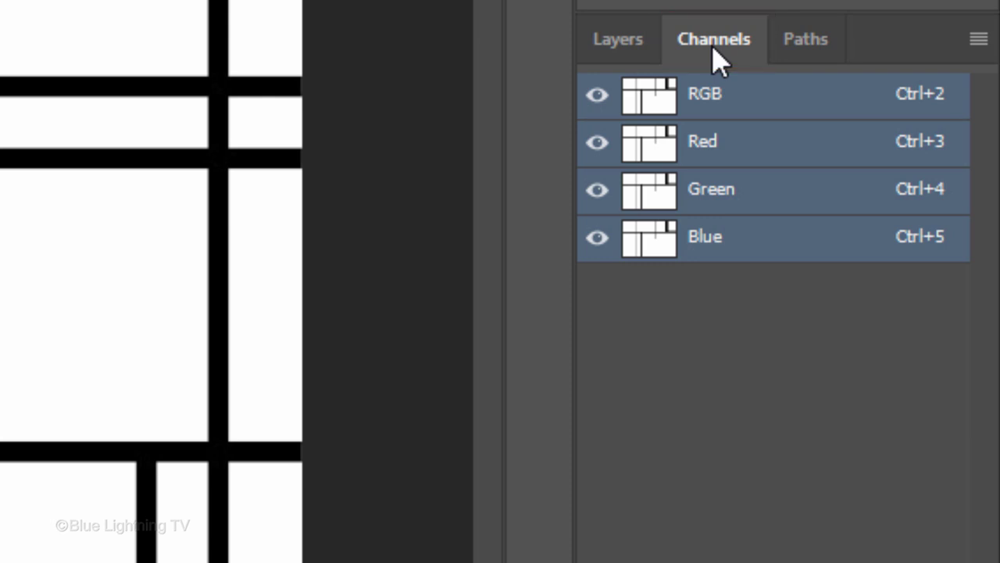
pyautogui.keyDown('ctrl'); pyautogui.click(647, 95); pyautogui.keyUp('ctrl')
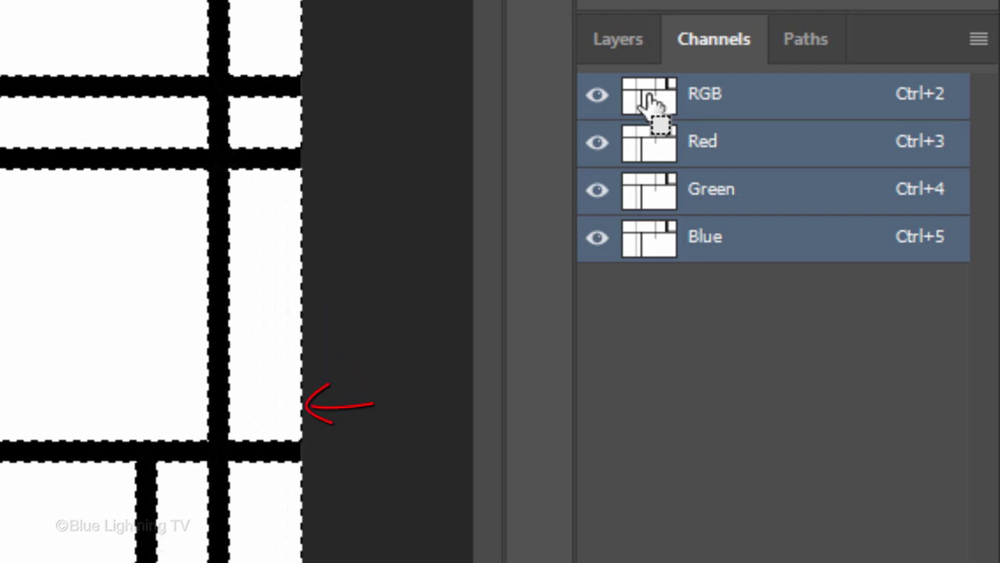
pyautogui.click(617, 43)
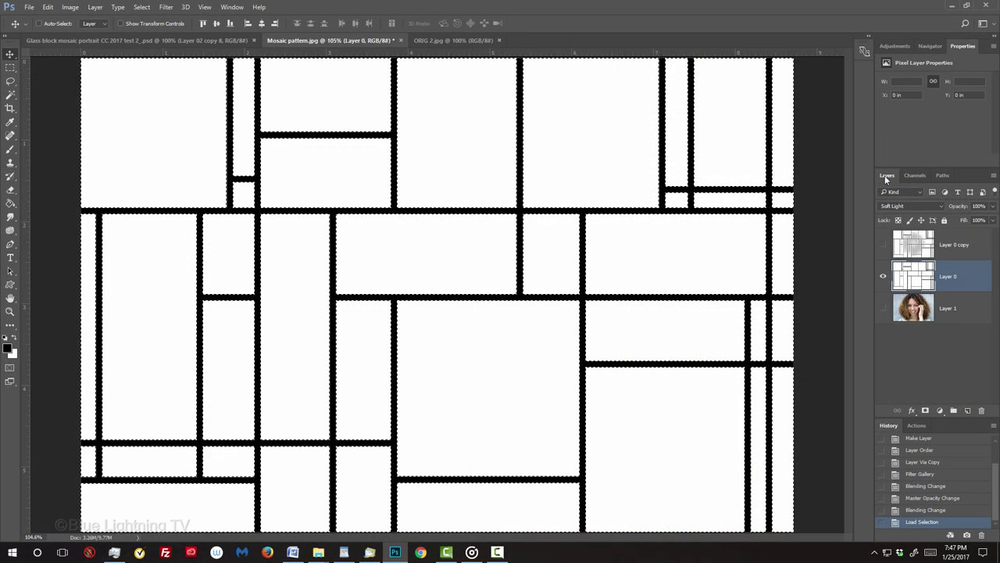
pyautogui.press('Delete')
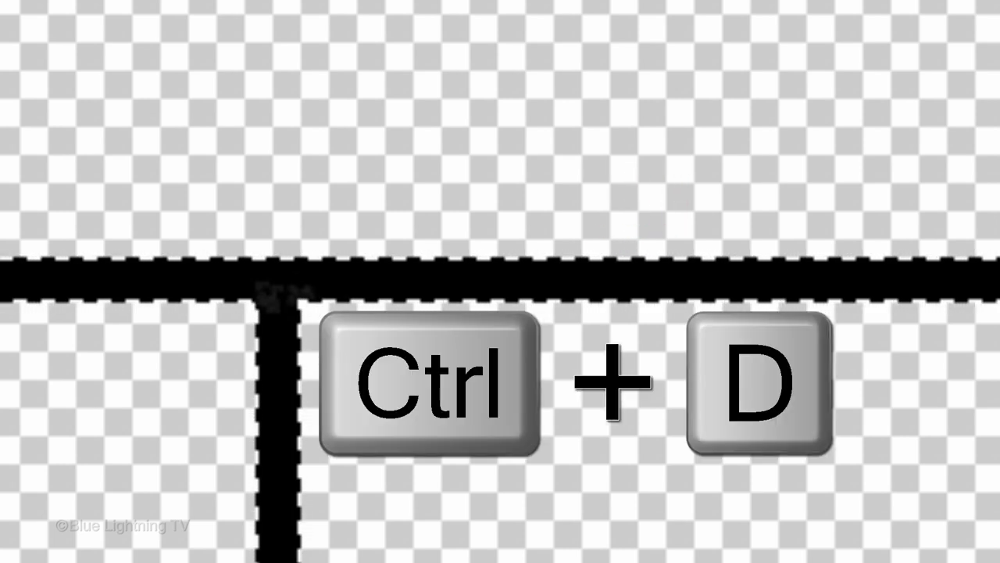
pyautogui.hotkey('ctrl', 'd')
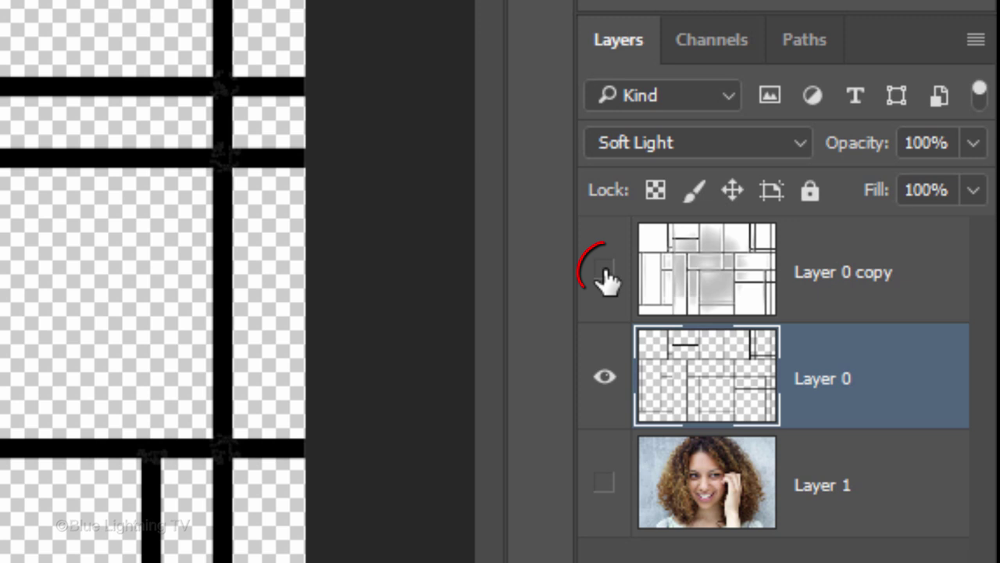
# Step: Show Layer 0 copy and Layer 1, then give Layer 0 Outer Bevel (size 10, soften 16) and Inner Glow
pyautogui.click(604, 272)
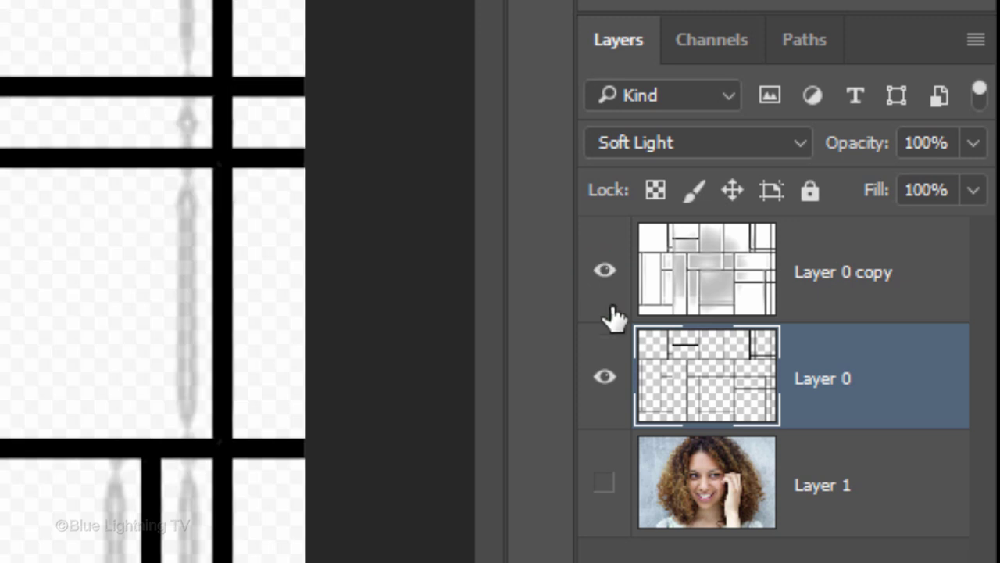
pyautogui.click(604, 484)
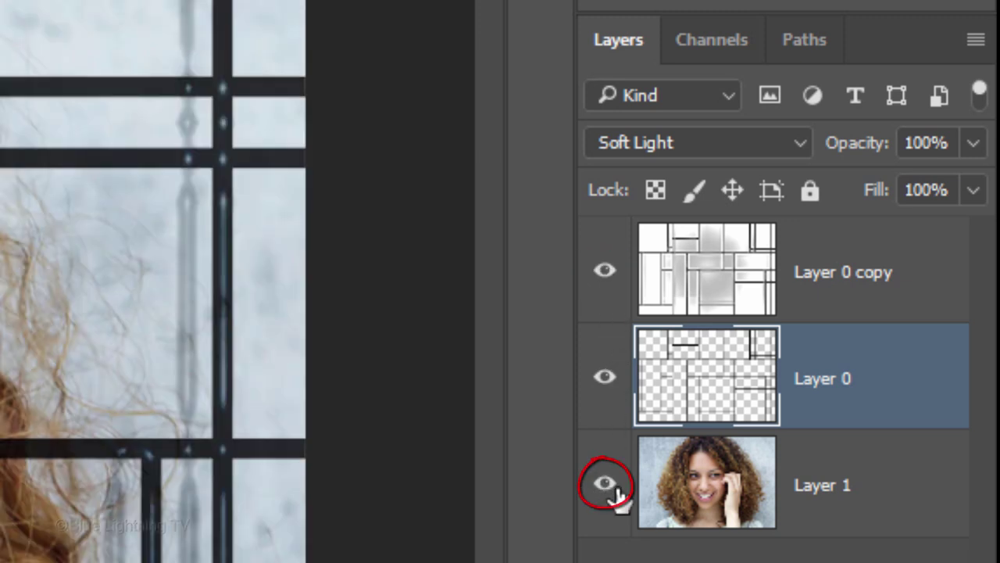
pyautogui.doubleClick(707, 381)
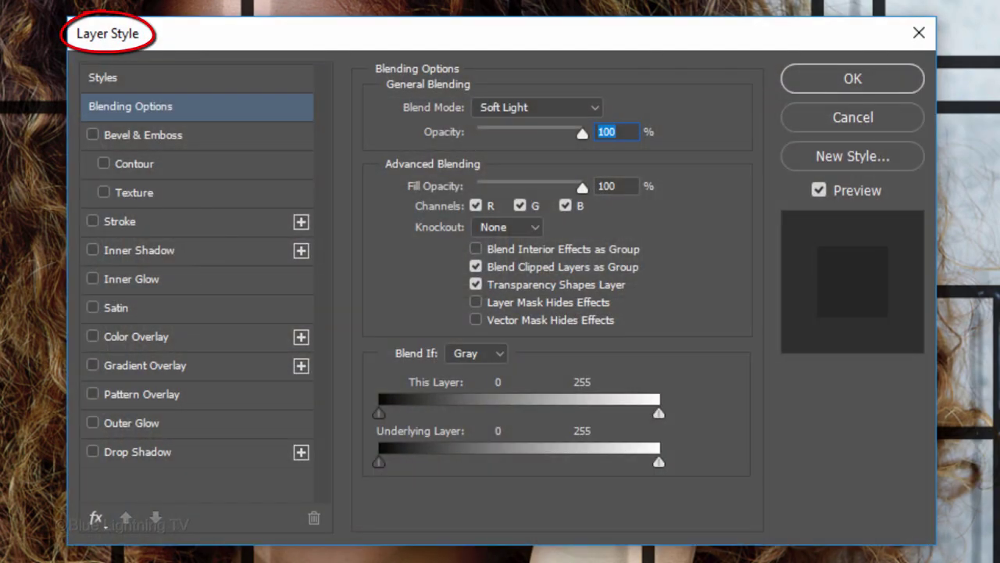
pyautogui.click(211, 133)
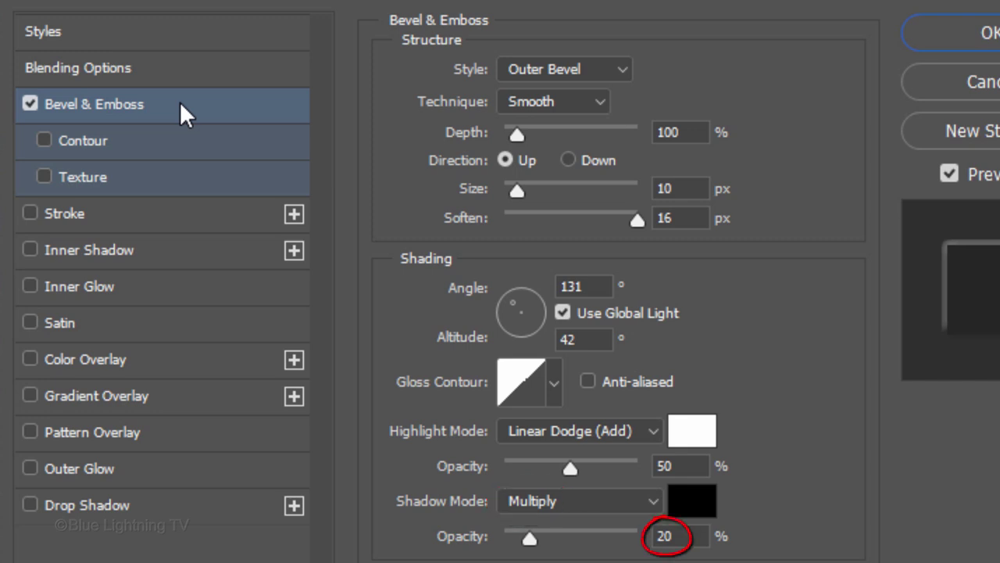
pyautogui.click(173, 289)
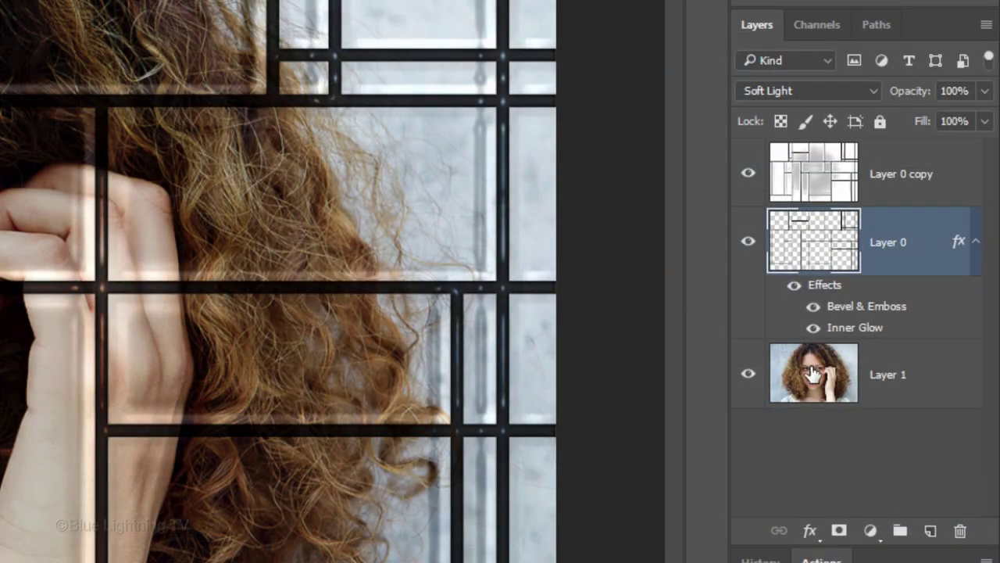
# Step: Select portrait Layer 1 and add a Levels adjustment layer above it
pyautogui.click(916, 339)
pyautogui.click(819, 378)
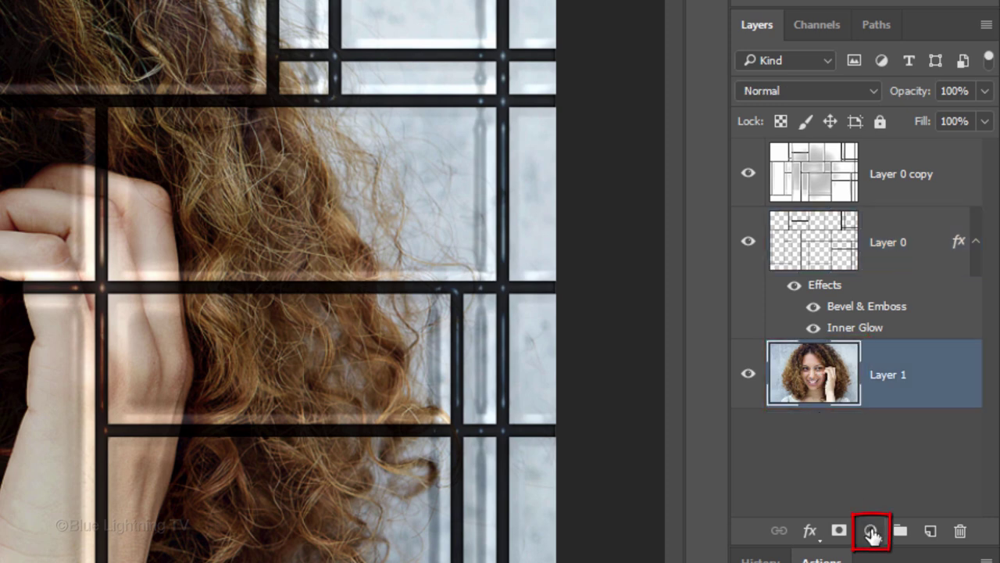
pyautogui.click(872, 533)
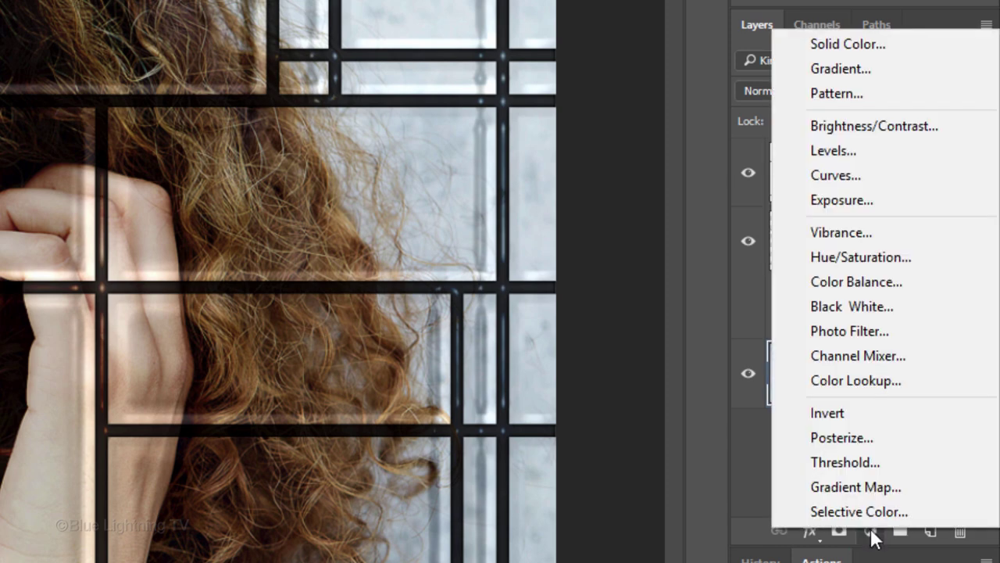
pyautogui.click(851, 154)
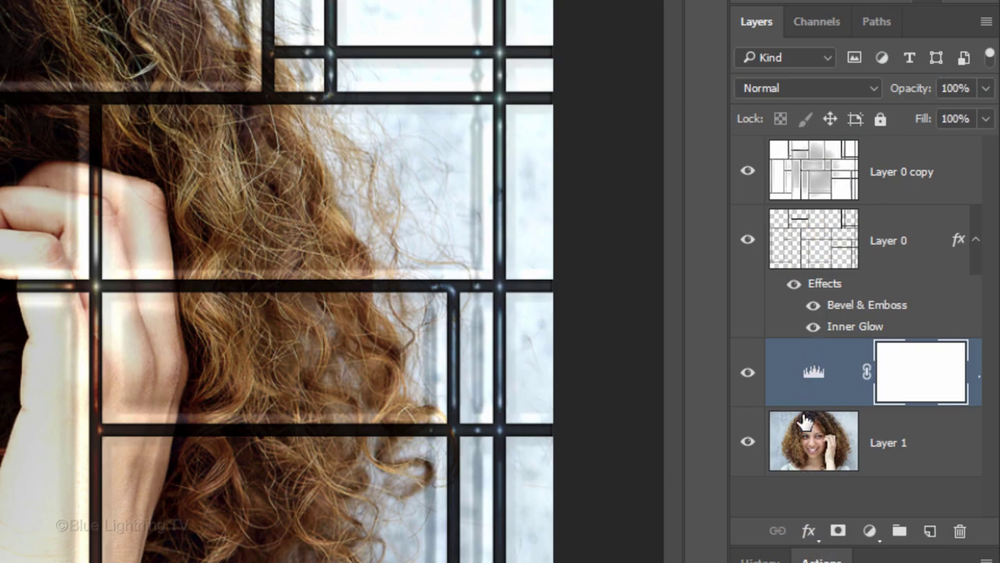
# Step: Group Layer 1 into Group 1 and convert it to a Smart Object
pyautogui.click(807, 442)
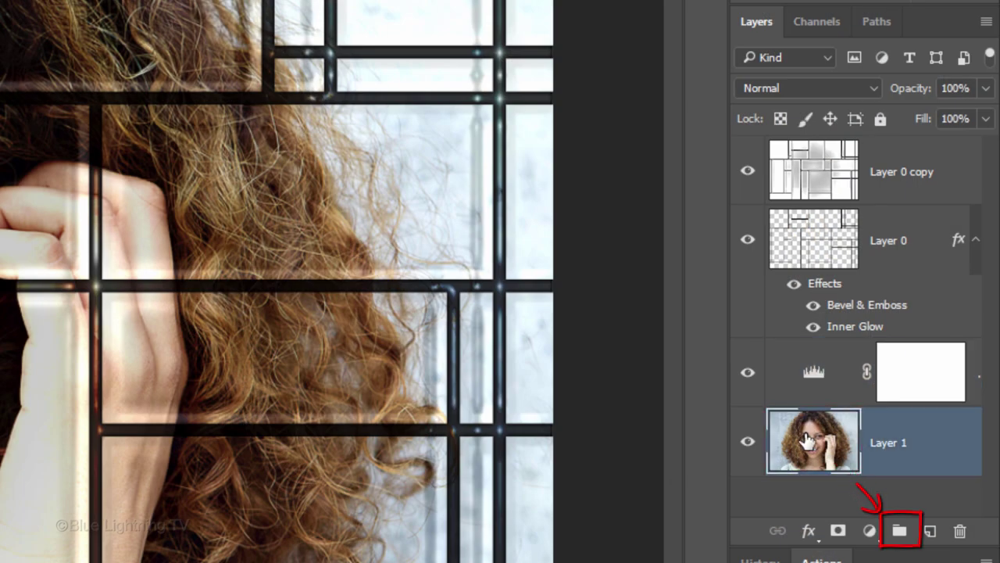
pyautogui.moveTo(807, 442); pyautogui.dragTo(903, 533)
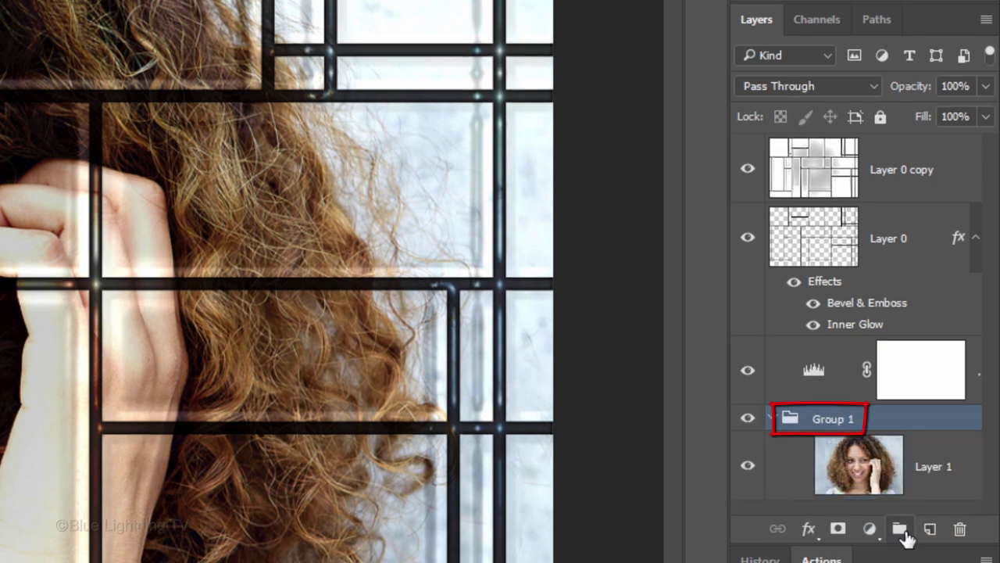
pyautogui.click(865, 472)
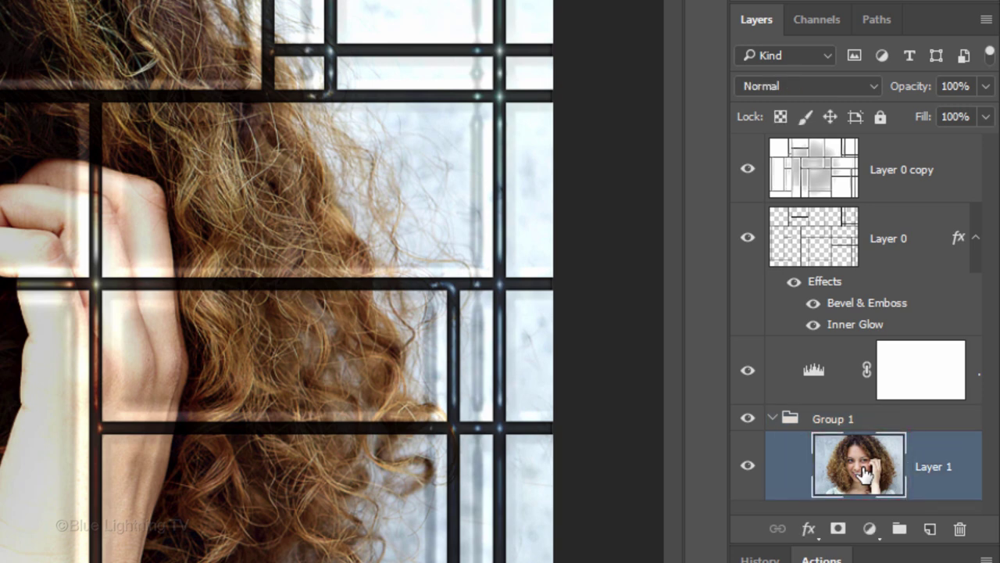
pyautogui.click(986, 22)
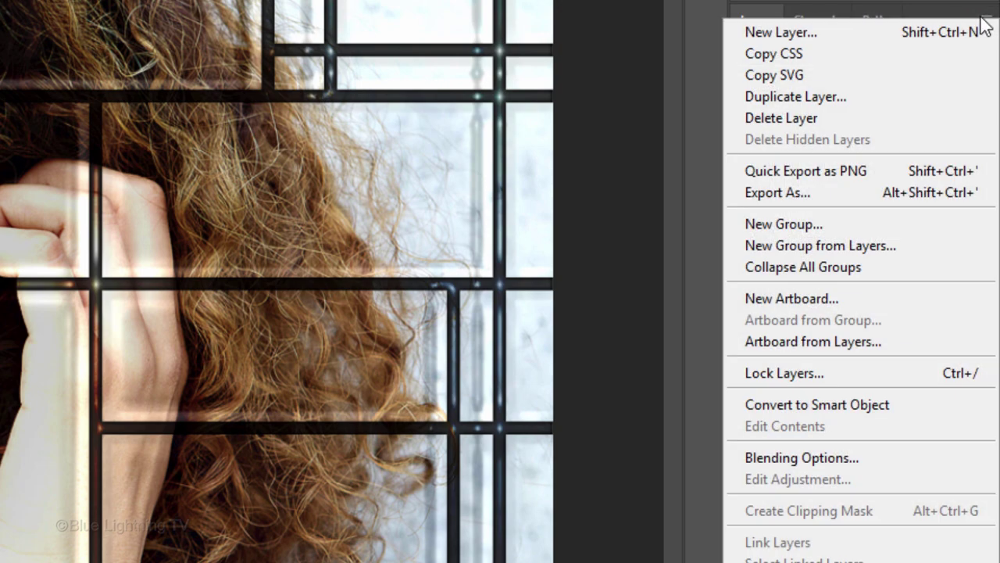
pyautogui.click(967, 413)
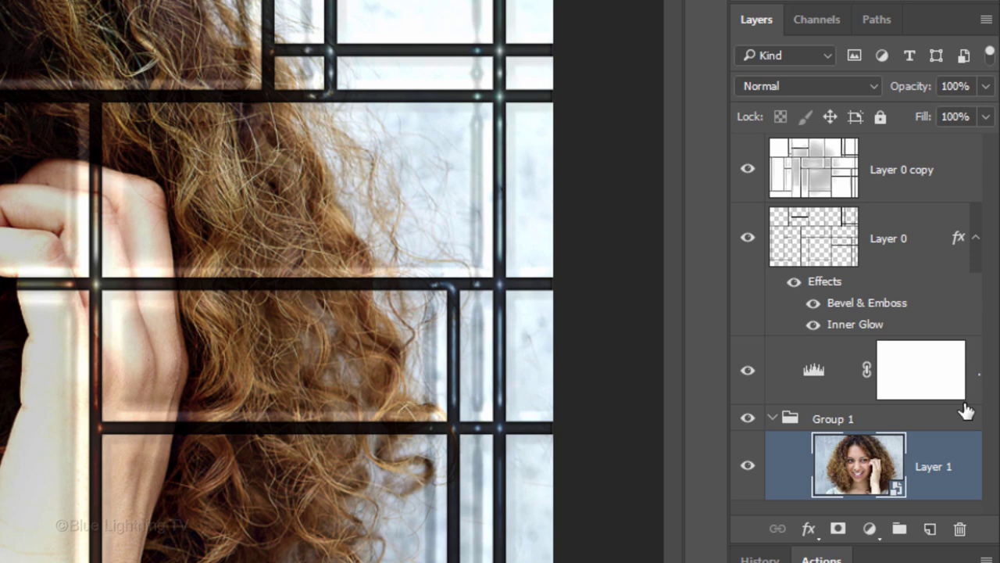
# Step: Duplicate the portrait smart object up to Layer 1 copy 16, then select Layer 0 and widen the Layers panel
pyautogui.hotkey('ctrl', 'j')
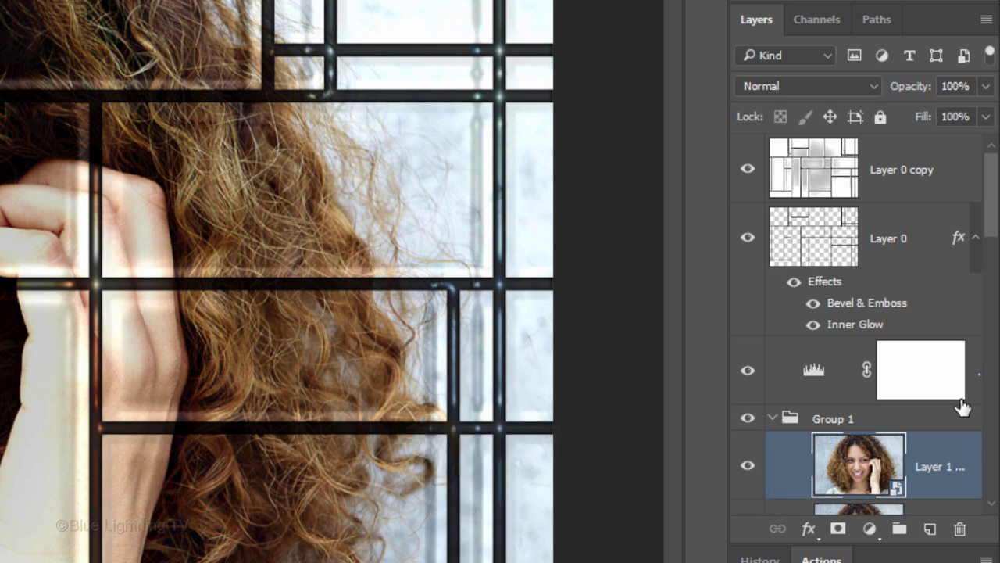
pyautogui.moveTo(994, 226)
pyautogui.mouseDown()
pyautogui.moveTo(997, 476)
pyautogui.moveTo(997, 213)
pyautogui.mouseUp()
pyautogui.click(820, 244)
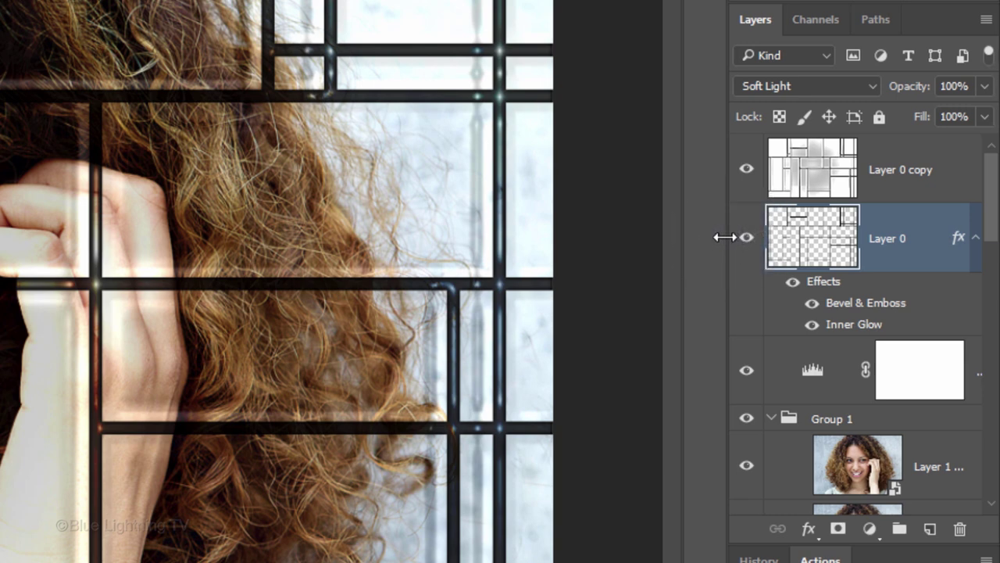
pyautogui.moveTo(721, 236); pyautogui.dragTo(647, 236)
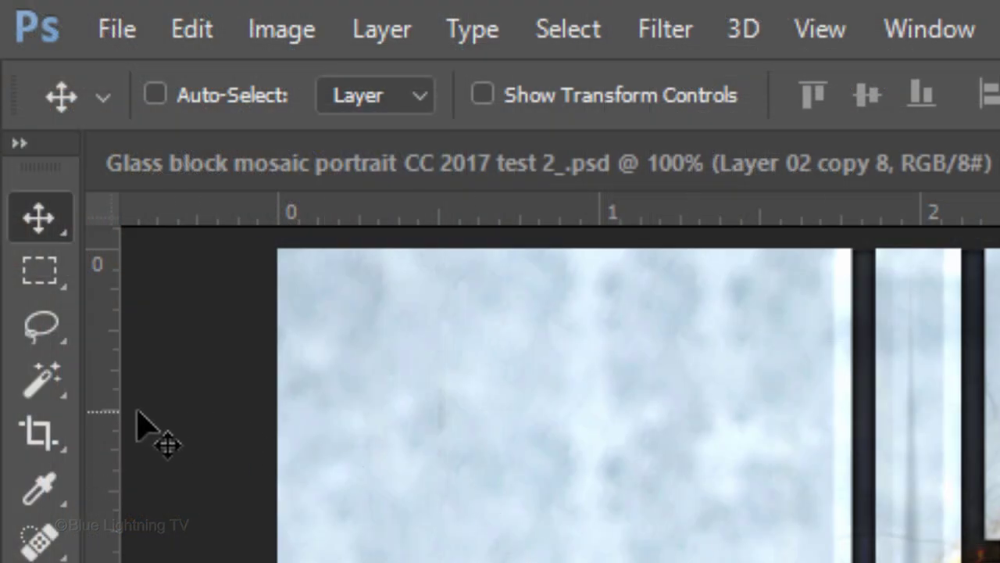
# Step: Choose the Magic Wand Tool from the Quick Selection flyout
pyautogui.click(62, 400)
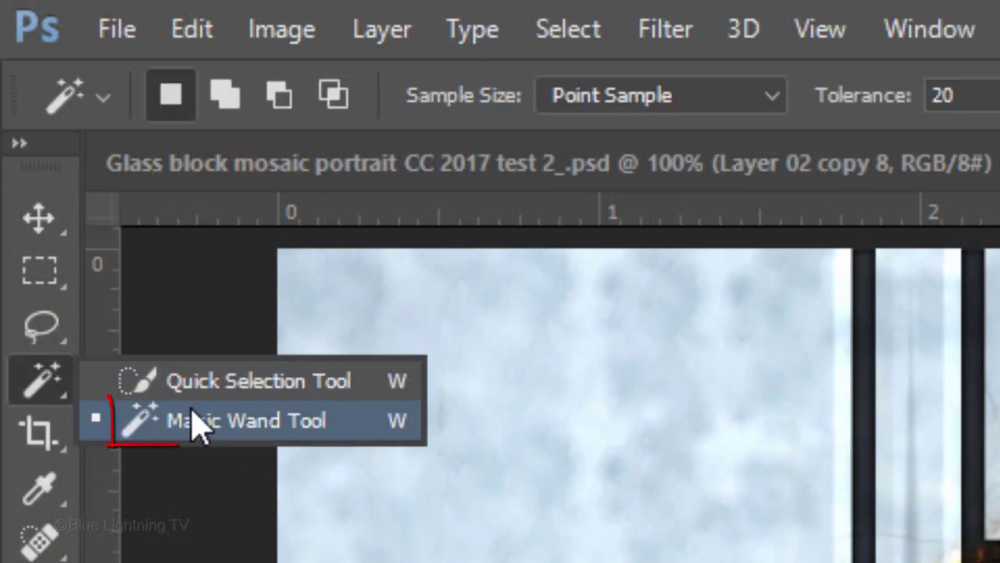
pyautogui.click(248, 429)
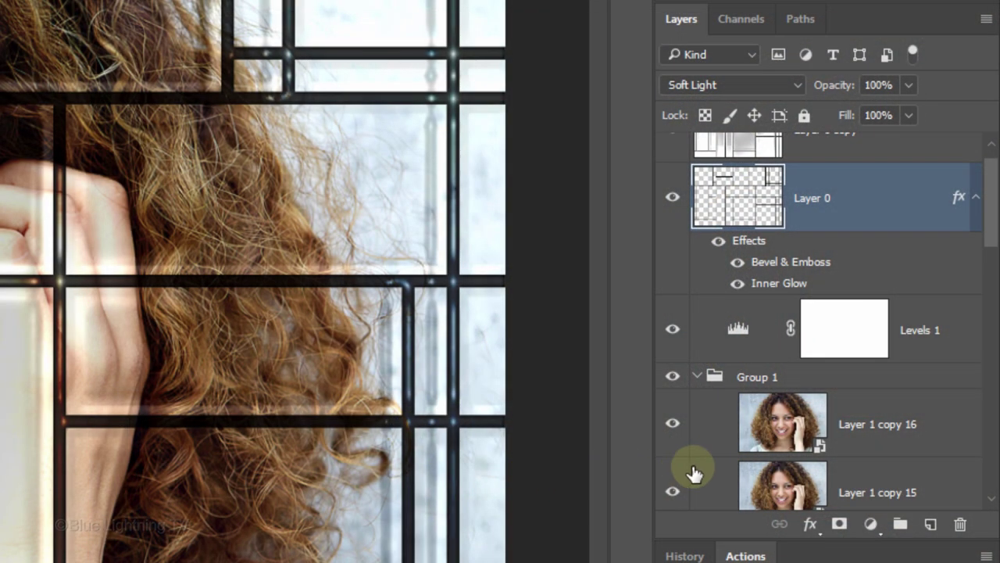
# Step: Mask Layer 1 copy 16 to the selected glass block and unlink the mask
pyautogui.click(804, 430)
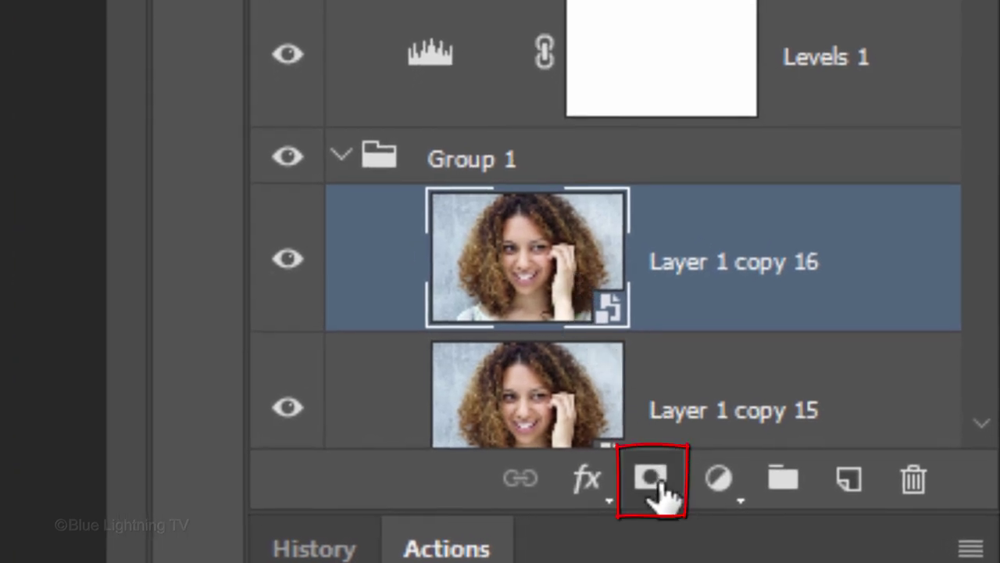
pyautogui.keyDown('alt'); pyautogui.click(659, 482); pyautogui.keyUp('alt')
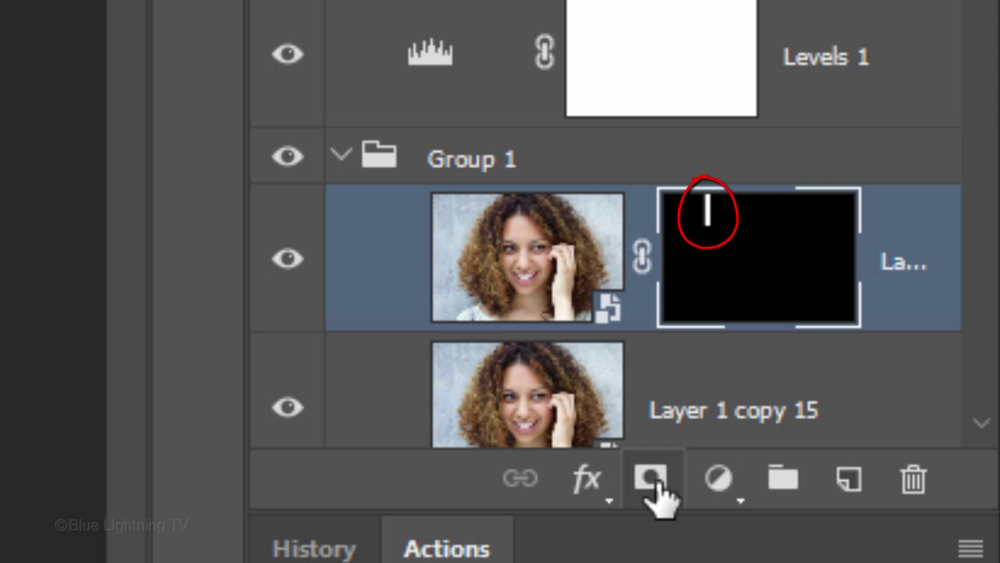
pyautogui.click(644, 258)
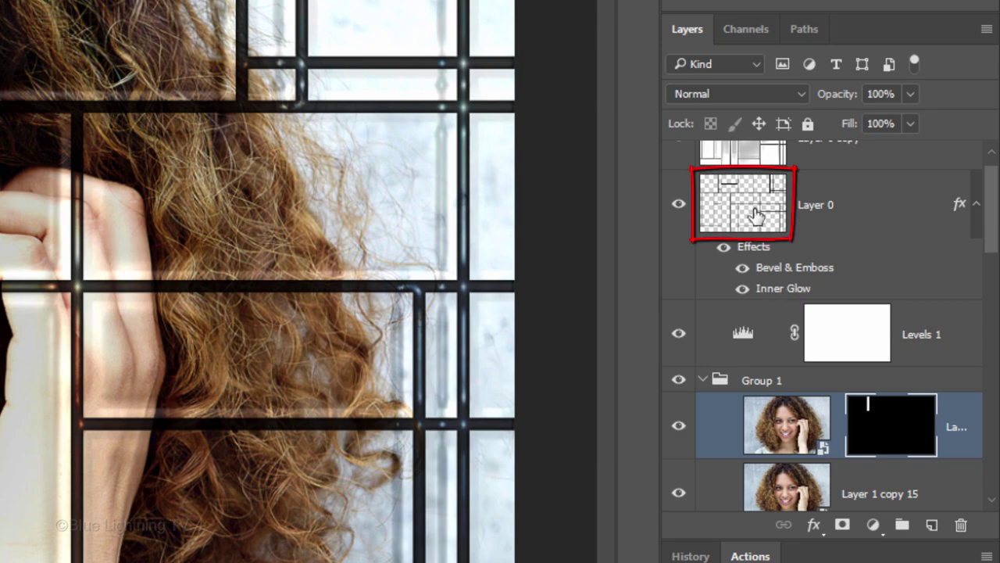
# Step: Mask Layer 1 copy 15 to one glass block and unlink the portrait from its mask
pyautogui.click(756, 218)
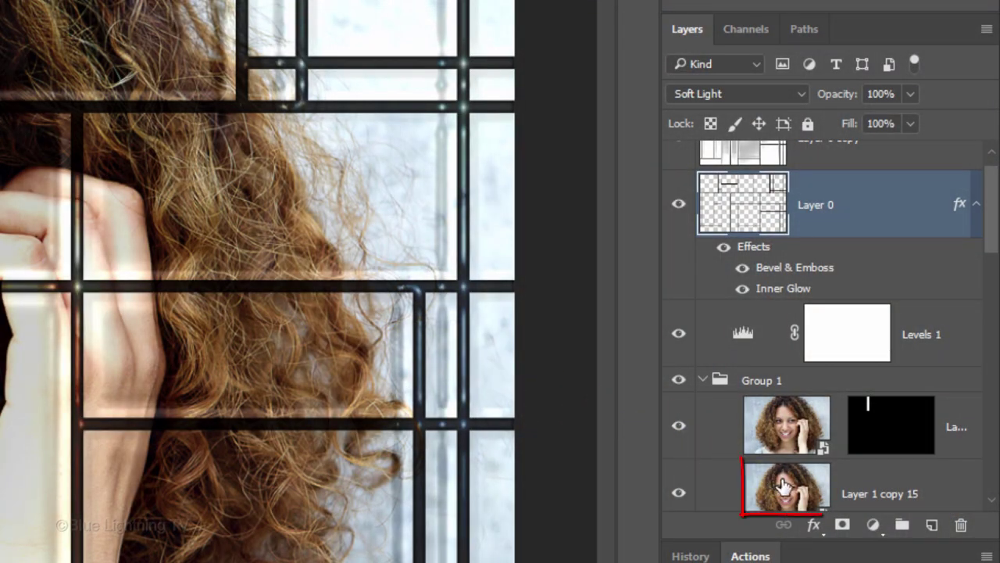
pyautogui.click(783, 486)
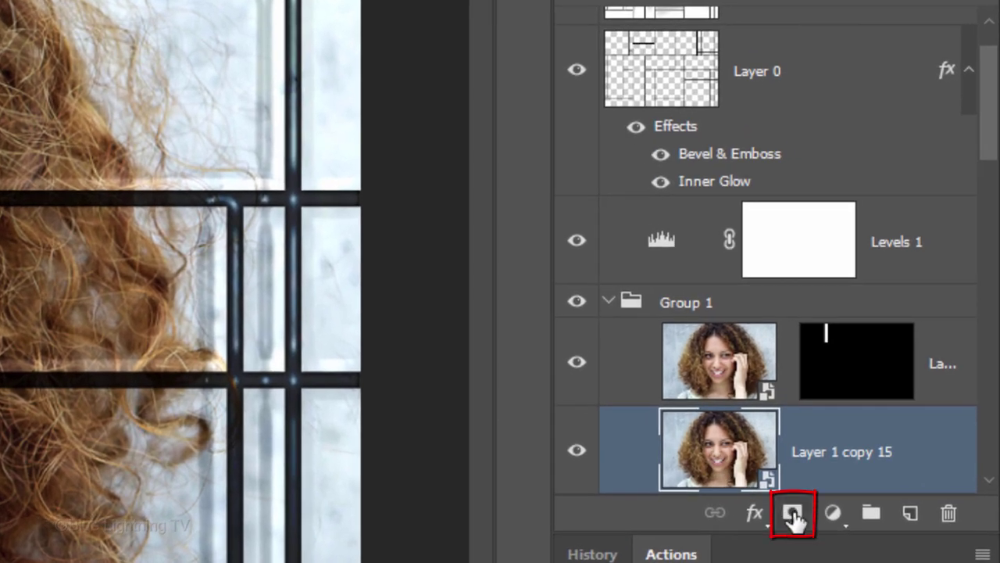
pyautogui.click(793, 514)
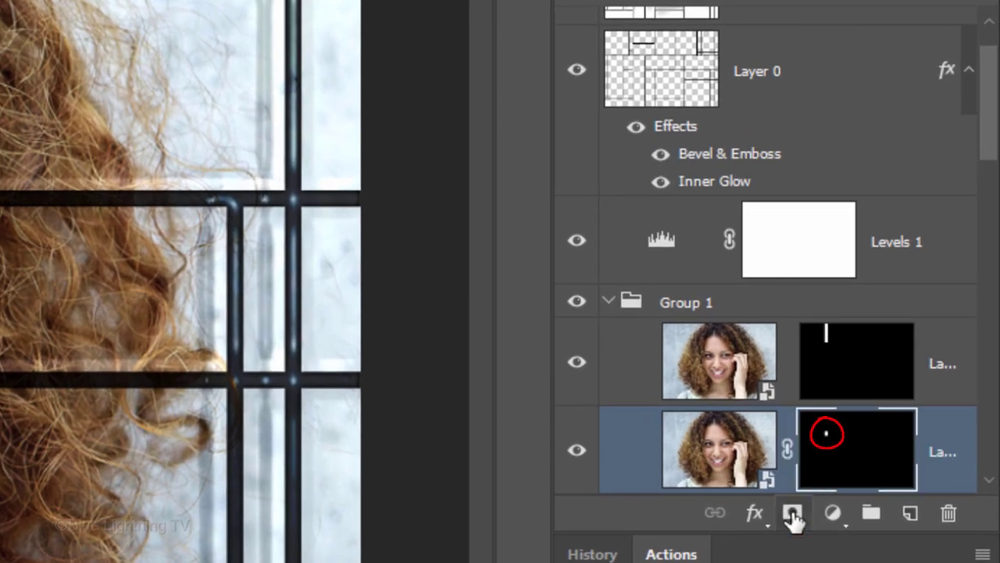
pyautogui.click(787, 448)
pyautogui.click(682, 78)
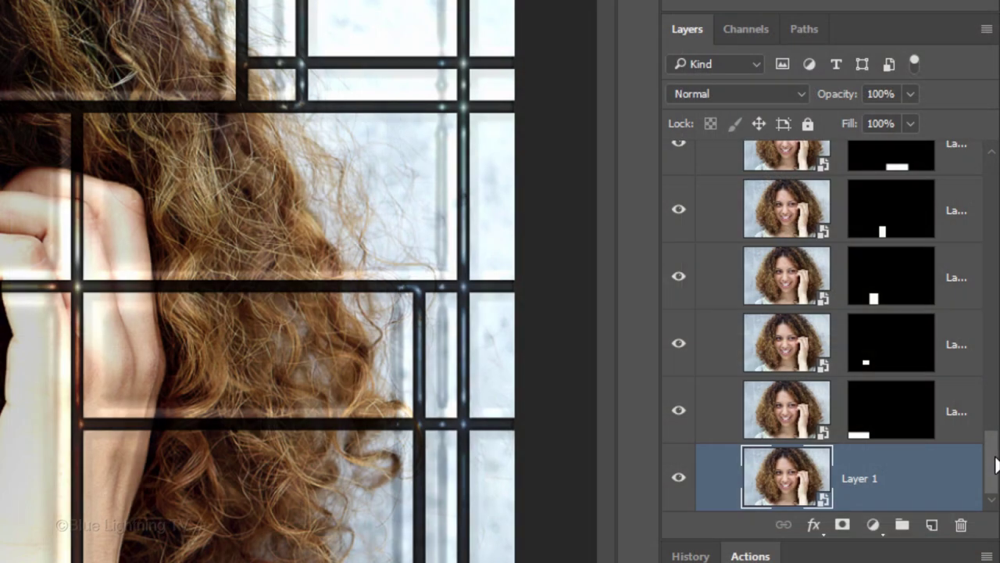
pyautogui.moveTo(995, 465); pyautogui.dragTo(995, 213)
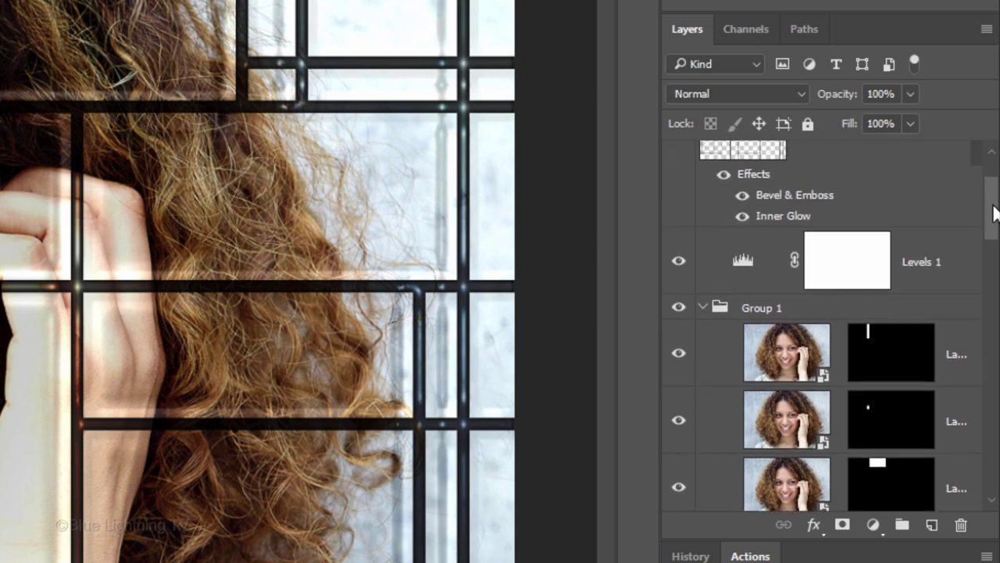
# Step: Offset the portrait inside several Group 1 glass blocks so each pane shows a shifted face
pyautogui.click(785, 360)
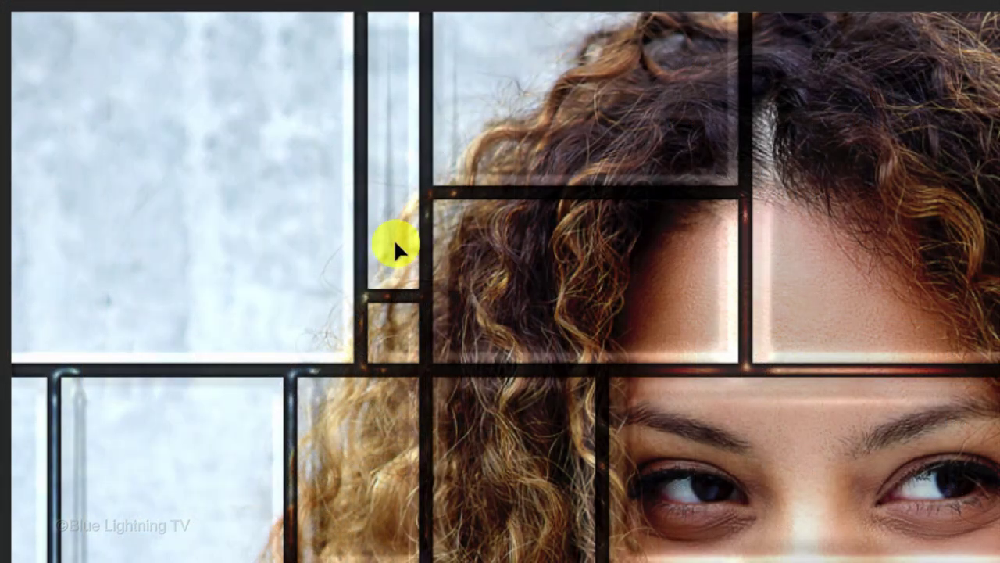
pyautogui.moveTo(396, 243); pyautogui.dragTo(416, 229)
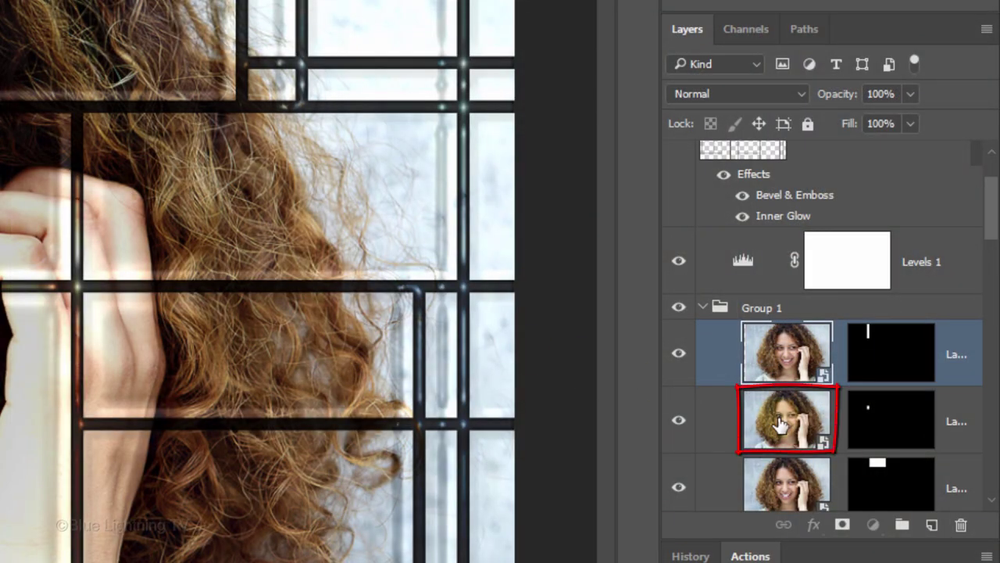
pyautogui.click(781, 424)
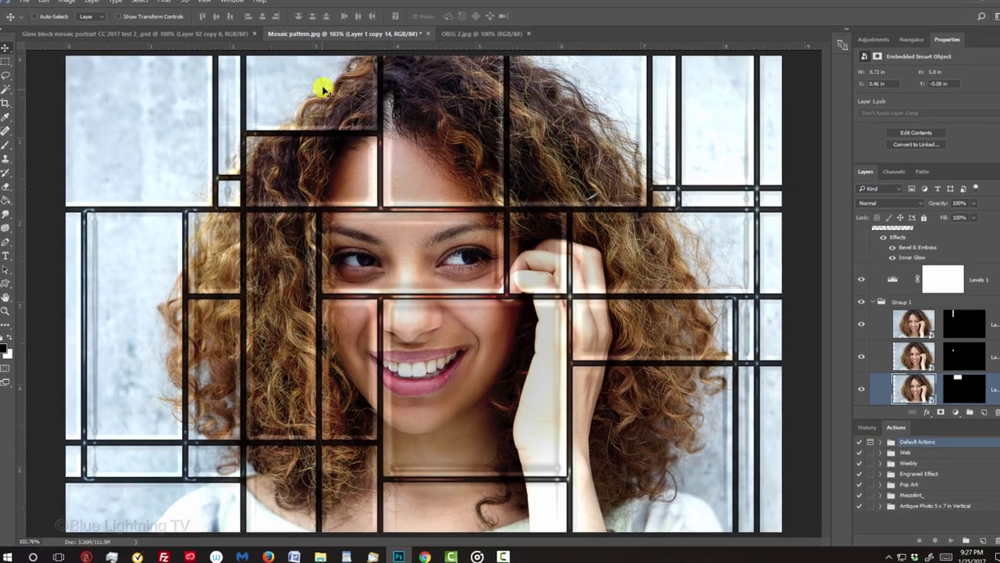
pyautogui.click(931, 266)
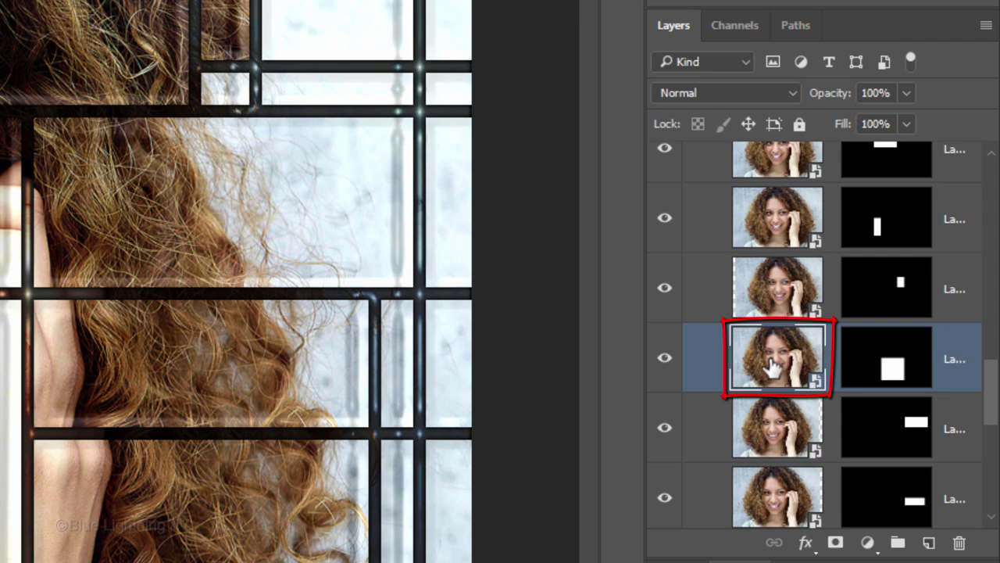
# Step: Open Layer 1.psb and drop the bare-shouldered portrait in as Layer 2 above the curly-haired one
pyautogui.doubleClick(772, 368)
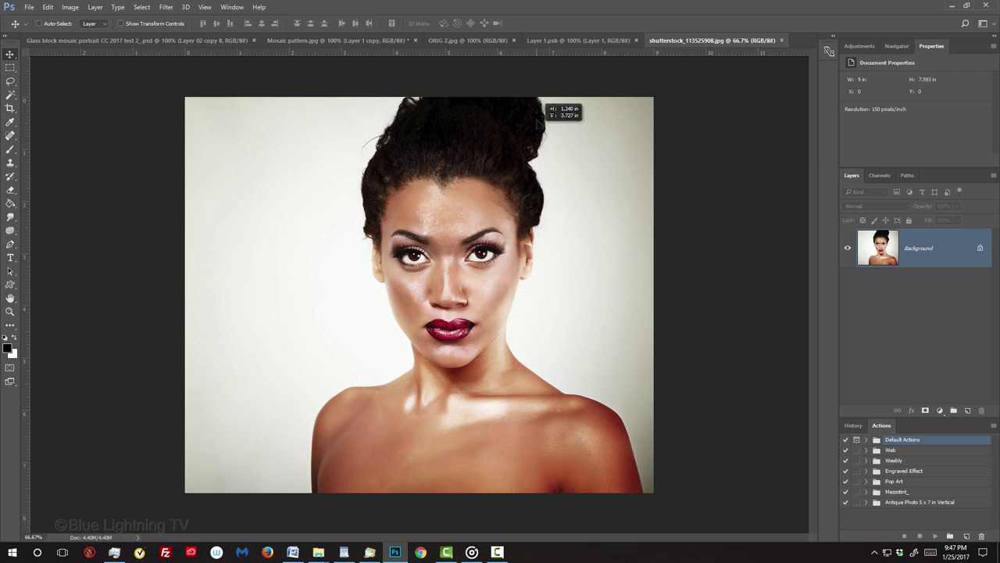
pyautogui.click(561, 41)
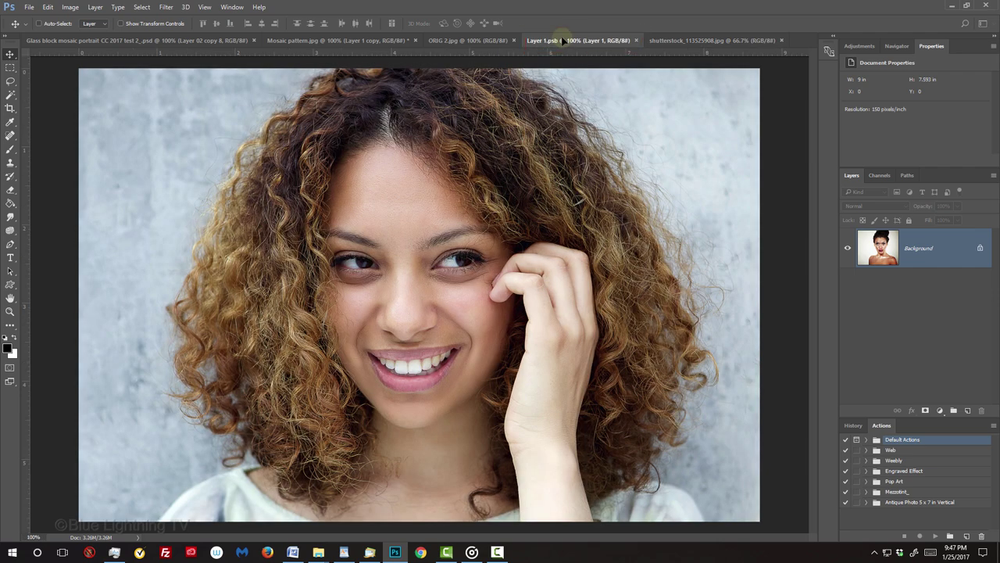
pyautogui.moveTo(561, 41); pyautogui.dragTo(391, 400)
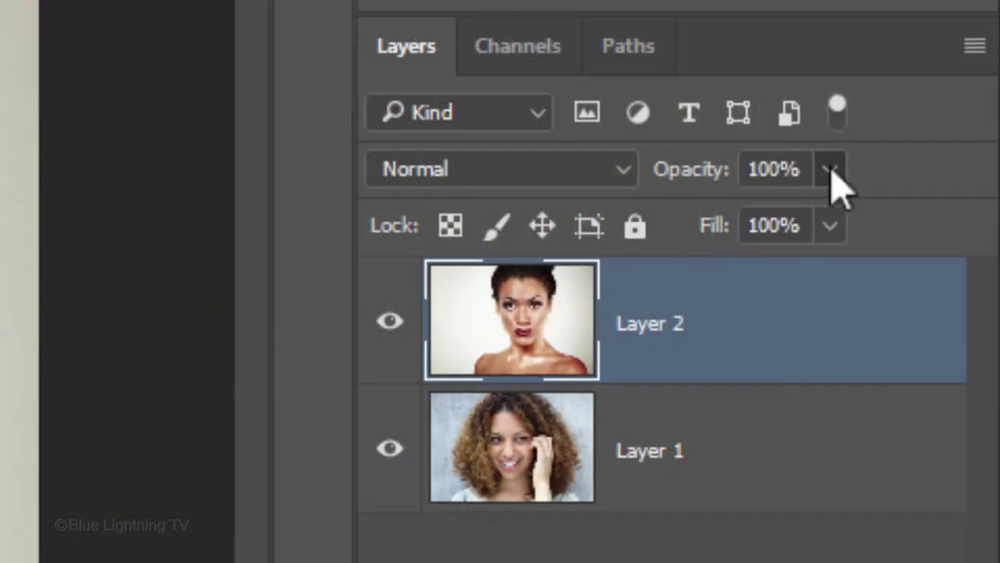
# Step: At 37% opacity, align Layer 2's face over the curly-haired face, then restore 100% opacity
pyautogui.click(830, 169)
pyautogui.moveTo(826, 221); pyautogui.dragTo(715, 234)
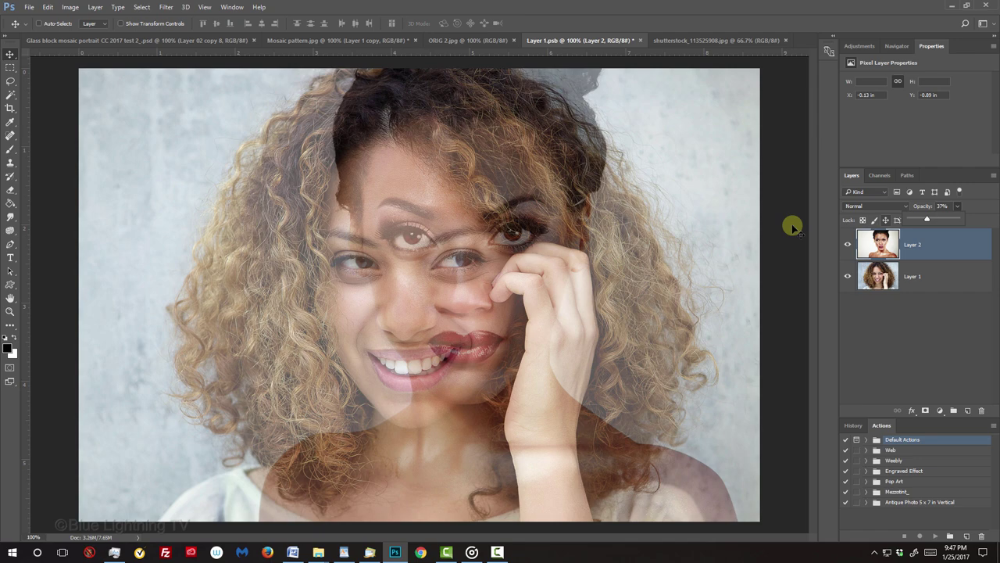
pyautogui.moveTo(538, 238); pyautogui.dragTo(484, 275)
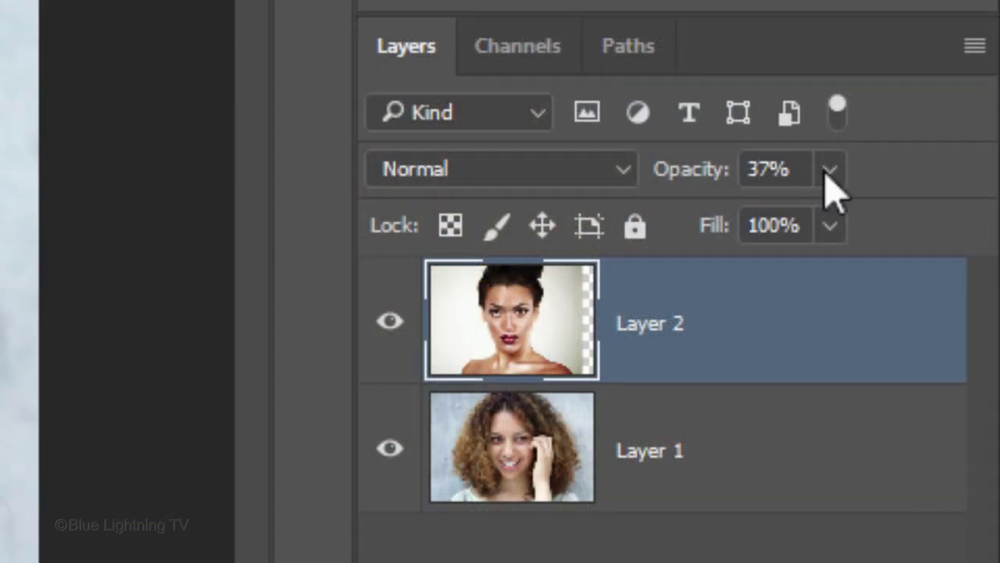
pyautogui.moveTo(827, 172); pyautogui.dragTo(977, 215)
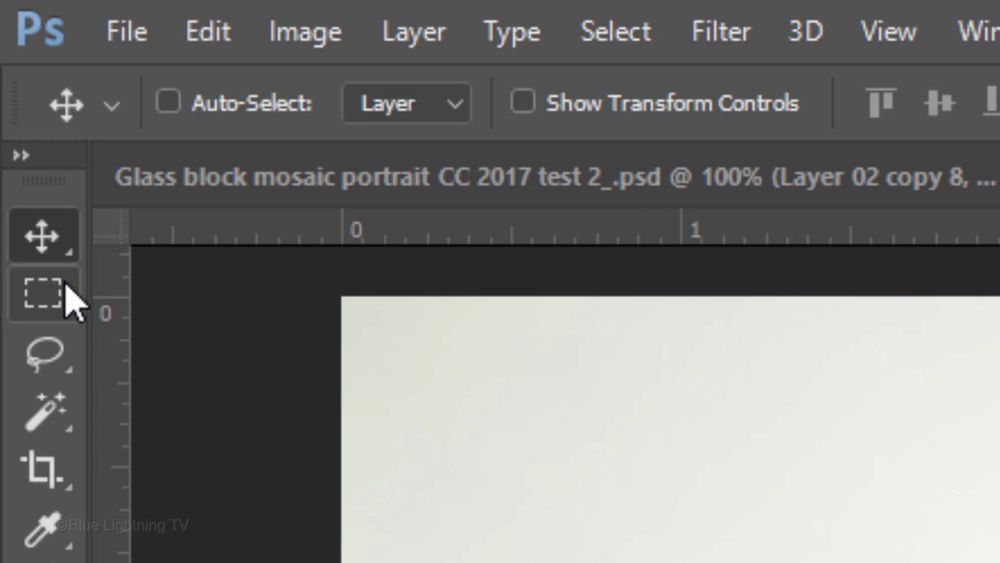
# Step: Content-Aware Fill the uncovered blue strip along Layer 2's right edge, then deselect
pyautogui.click(10, 68)
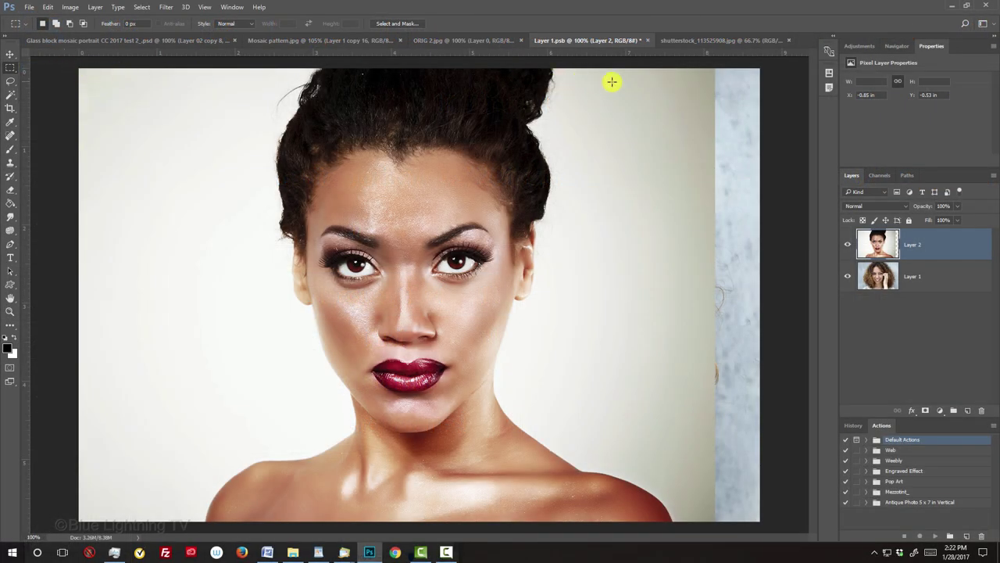
pyautogui.moveTo(761, 61); pyautogui.dragTo(714, 531)
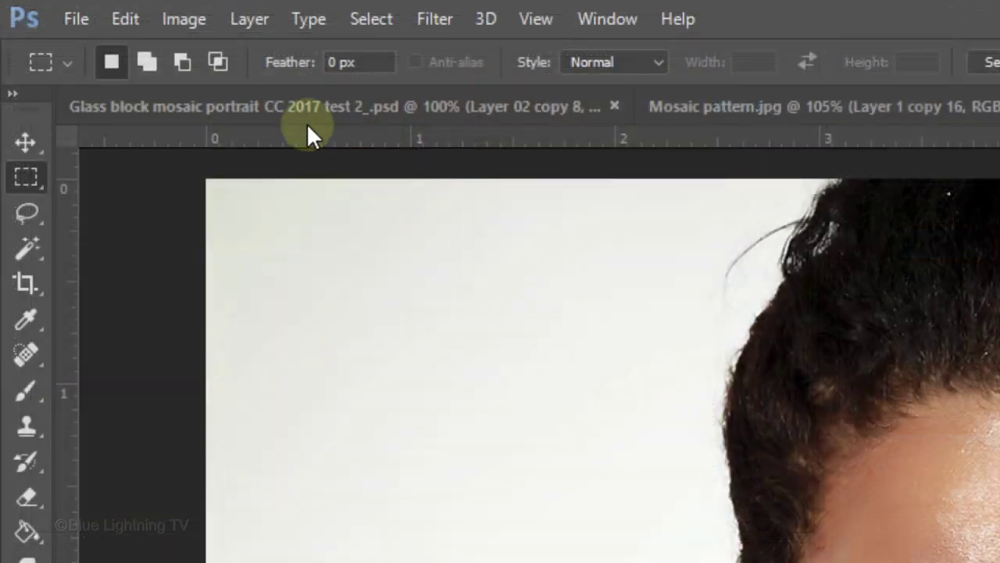
pyautogui.click(127, 20)
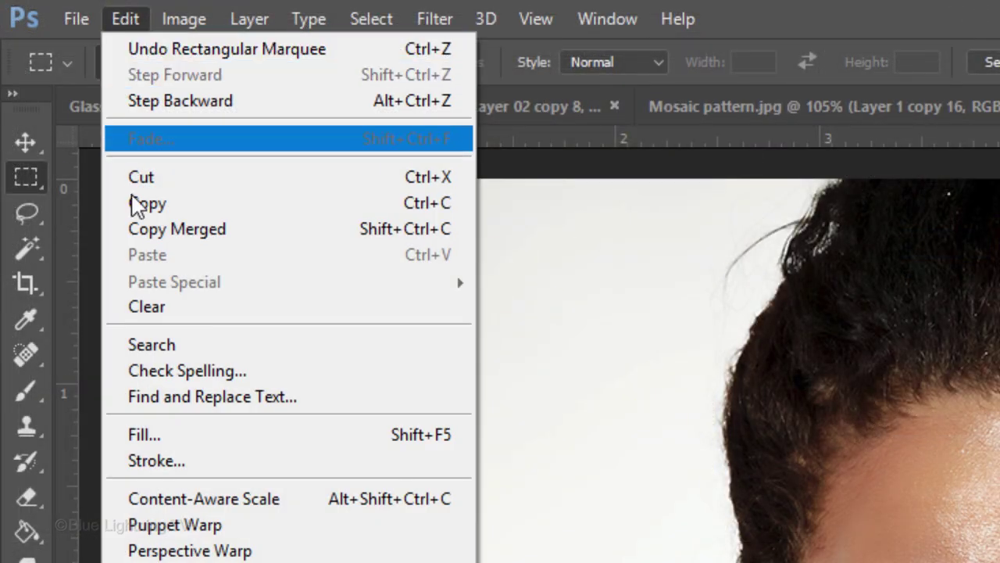
pyautogui.click(173, 436)
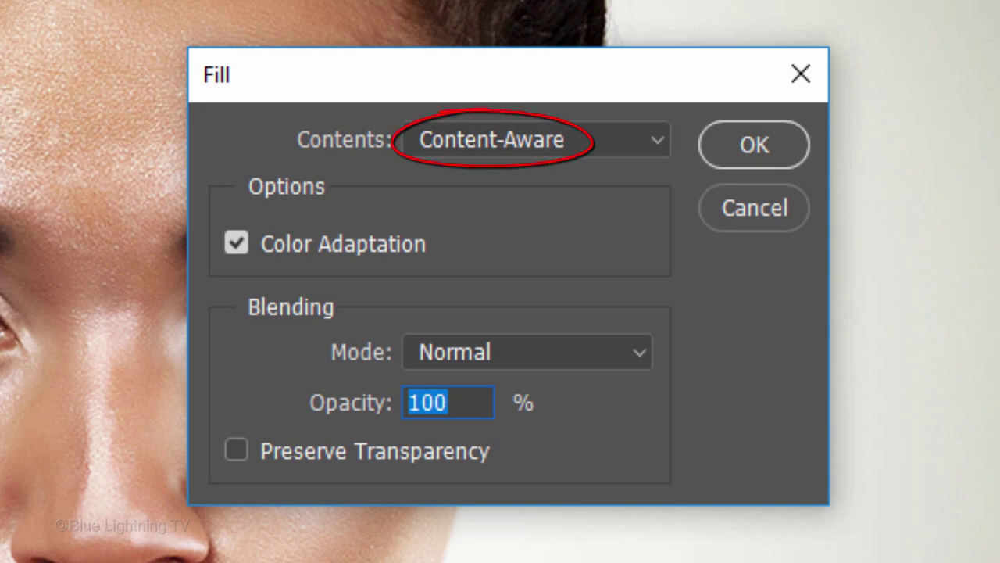
pyautogui.click(758, 142)
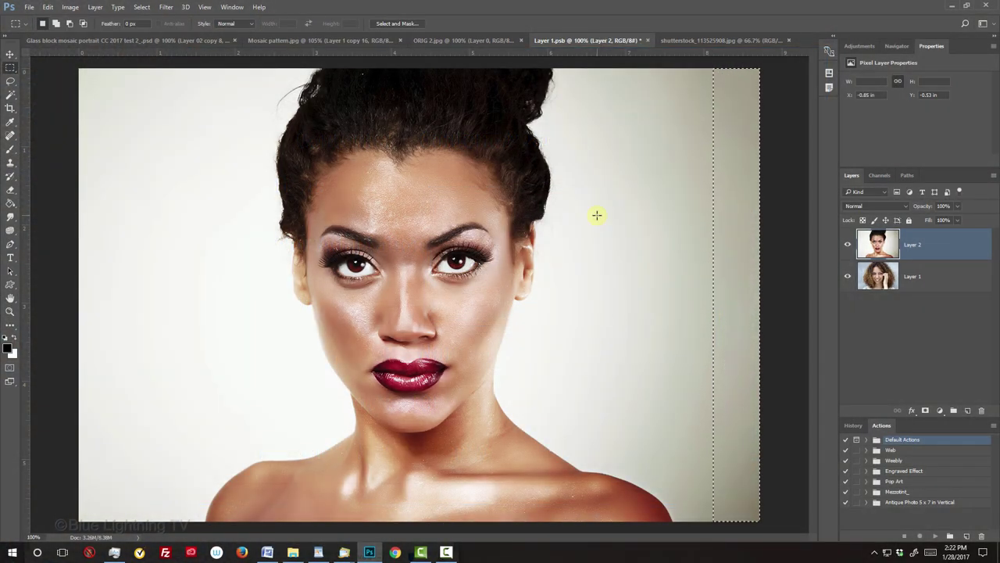
pyautogui.hotkey('ctrl', 'd')
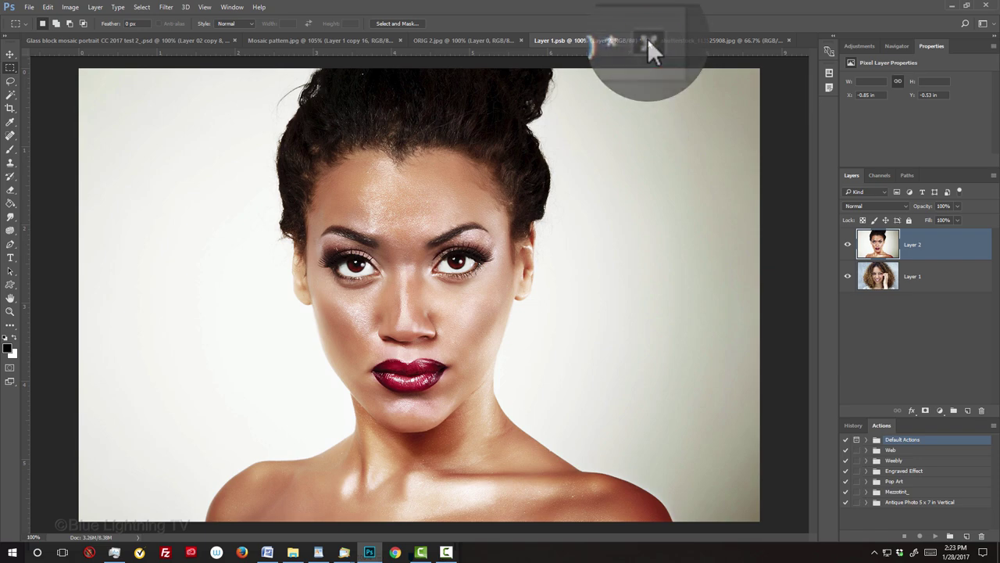
# Step: Save and close Layer 1.psb, then view the updated Mosaic pattern.jpg grid
pyautogui.click(647, 39)
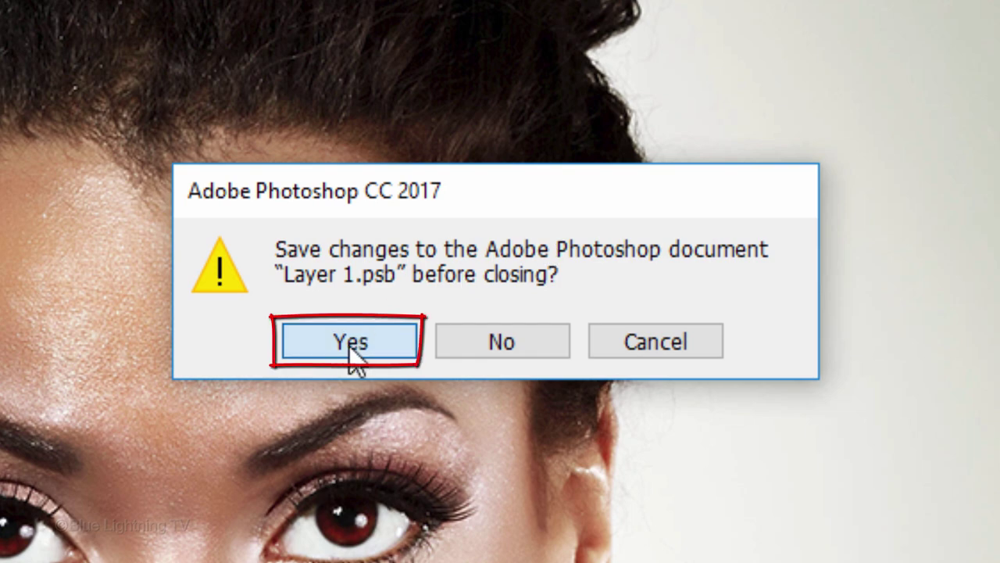
pyautogui.click(351, 344)
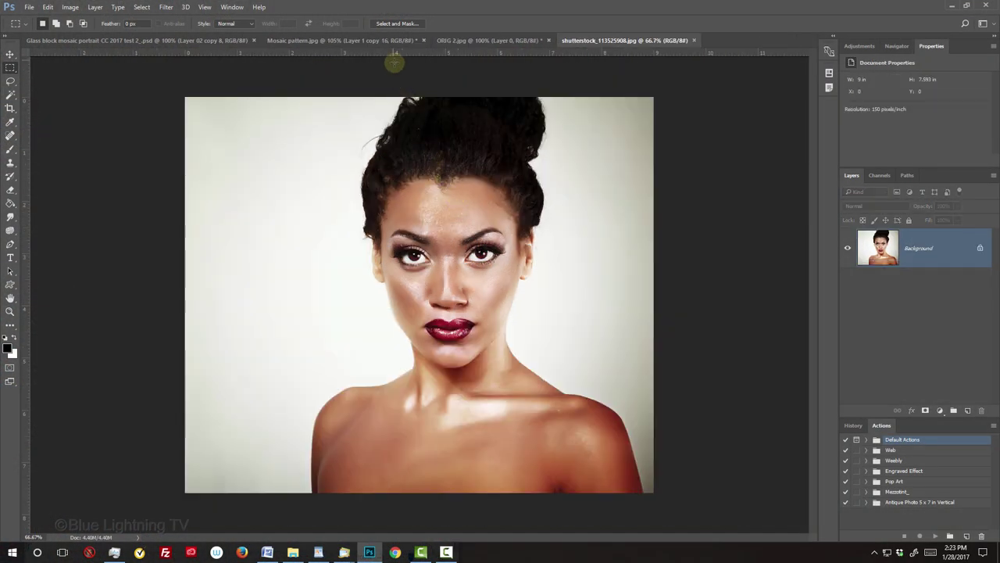
pyautogui.click(383, 40)
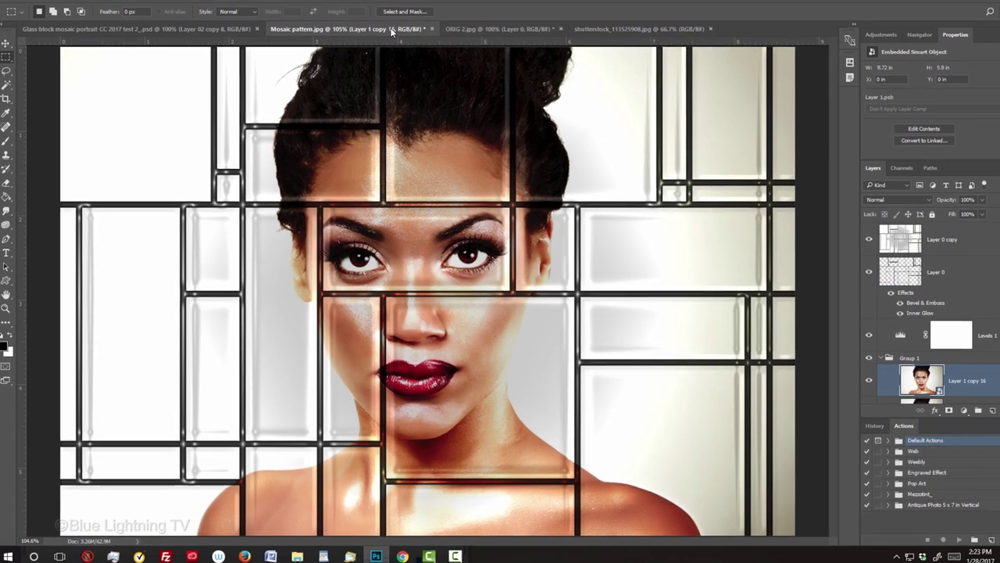